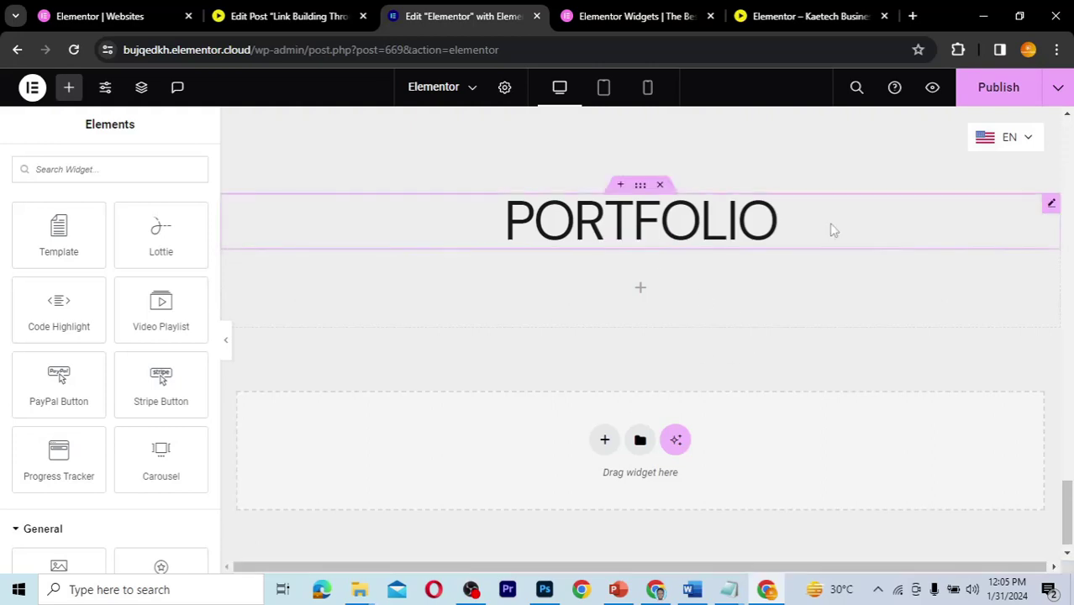
- Find the Pro Portfolio widget and drag it into the container under the PORTFOLIO heading
{"action": "scroll", "coordinate": [829, 223], "scroll_direction": "up", "scroll_amount": 5}
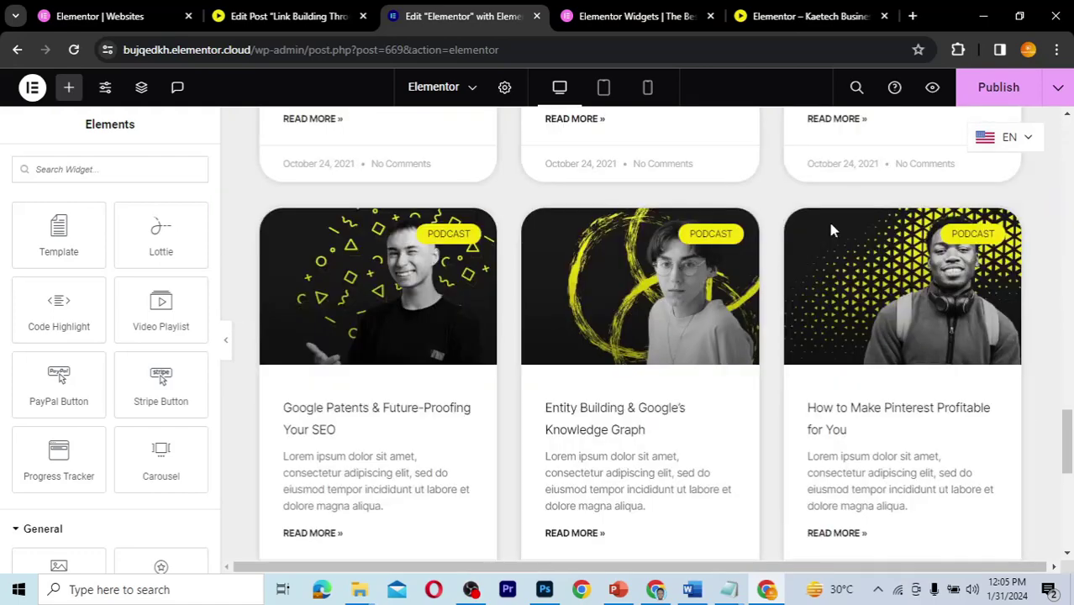
{"action": "scroll", "coordinate": [831, 229], "scroll_direction": "up", "scroll_amount": 5}
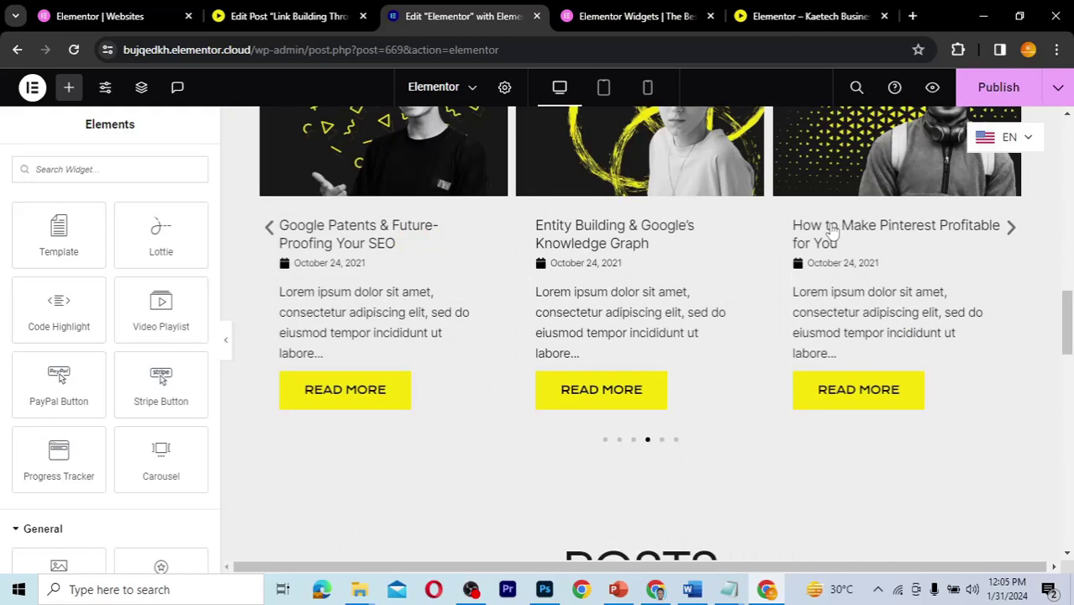
{"action": "scroll", "coordinate": [831, 231], "scroll_direction": "up", "scroll_amount": 3}
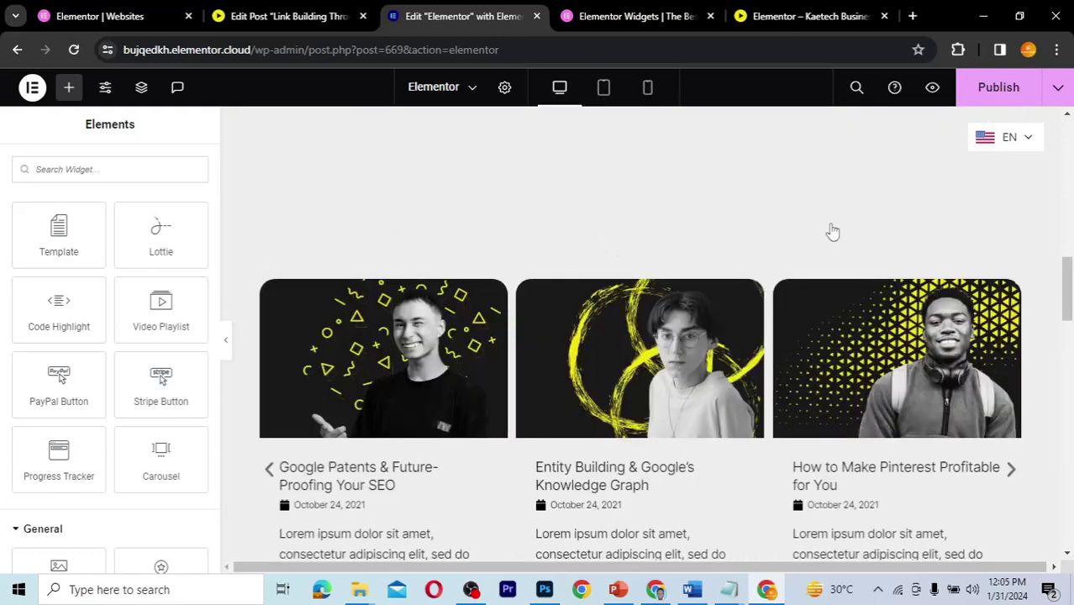
{"action": "scroll", "coordinate": [832, 232], "scroll_direction": "down", "scroll_amount": 2}
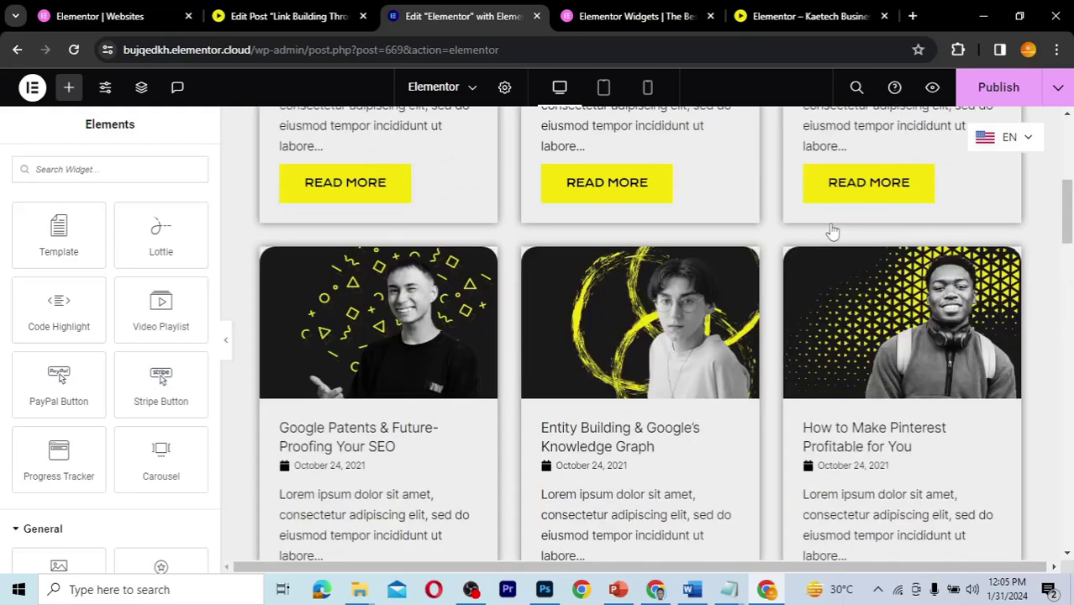
{"action": "scroll", "coordinate": [832, 231], "scroll_direction": "up", "scroll_amount": 5}
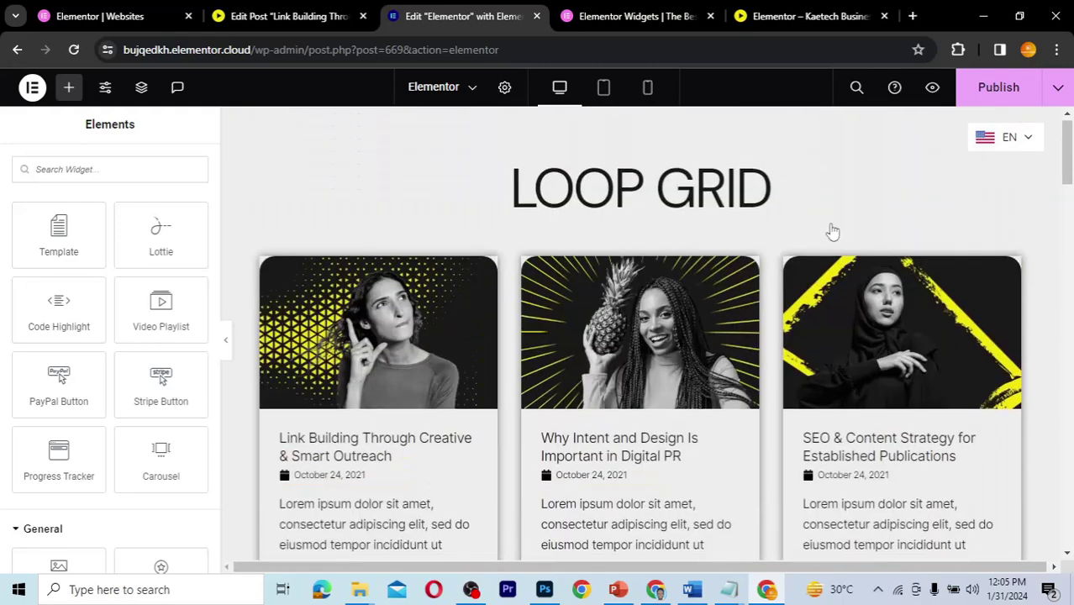
{"action": "scroll", "coordinate": [832, 232], "scroll_direction": "down", "scroll_amount": 8}
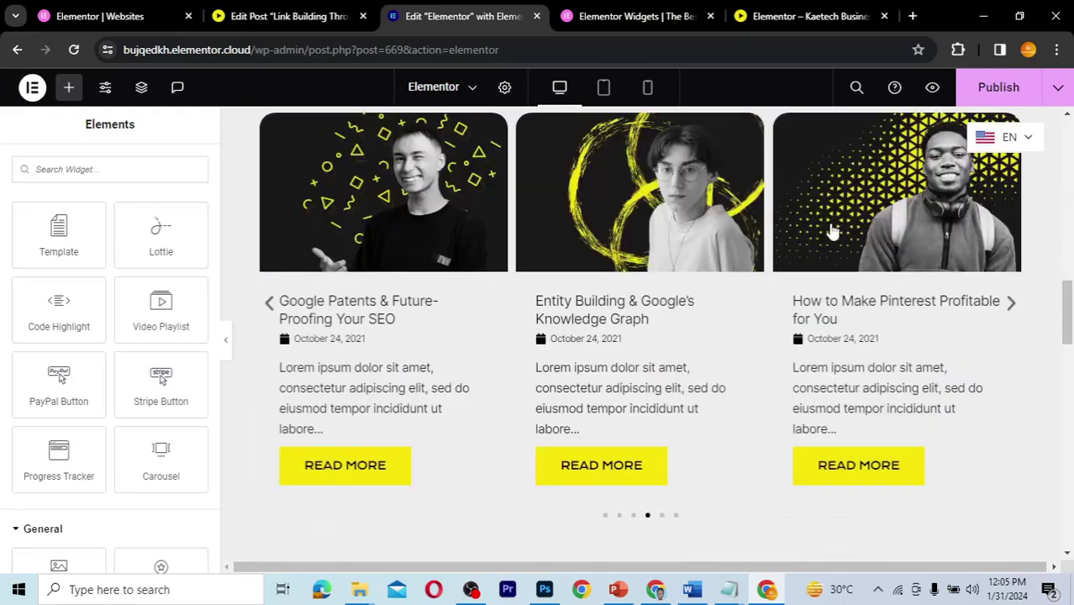
{"action": "scroll", "coordinate": [832, 231], "scroll_direction": "down", "scroll_amount": 5}
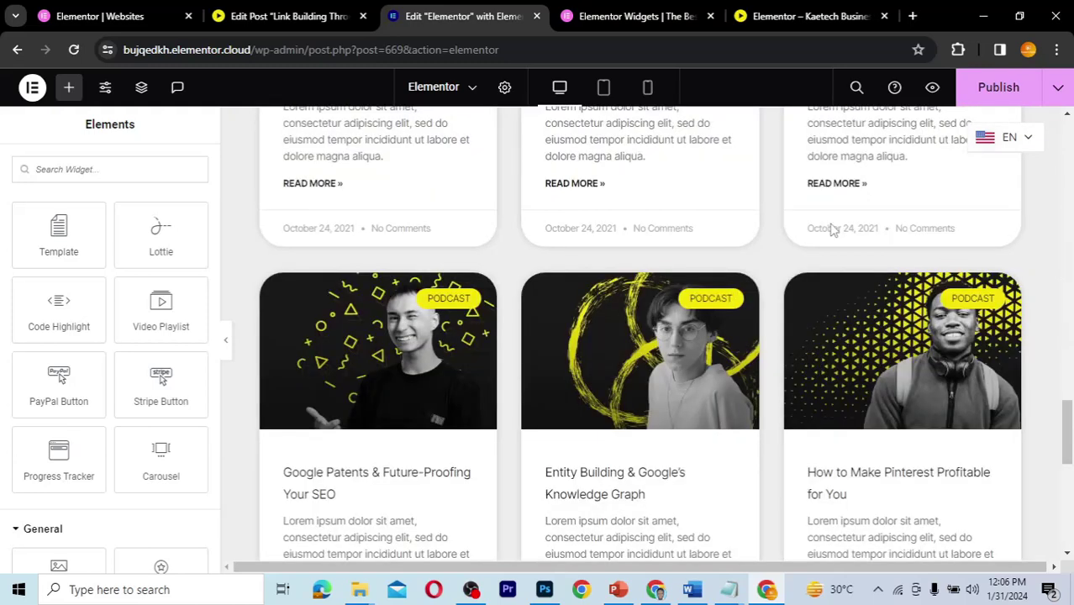
{"action": "scroll", "coordinate": [833, 229], "scroll_direction": "down", "scroll_amount": 3}
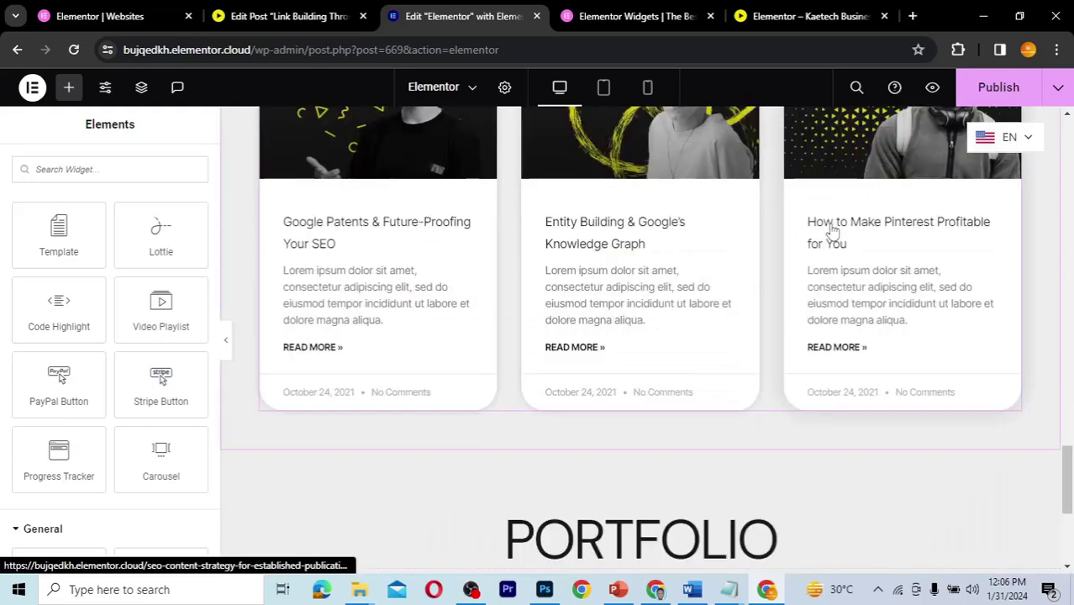
{"action": "scroll", "coordinate": [832, 231], "scroll_direction": "down", "scroll_amount": 4}
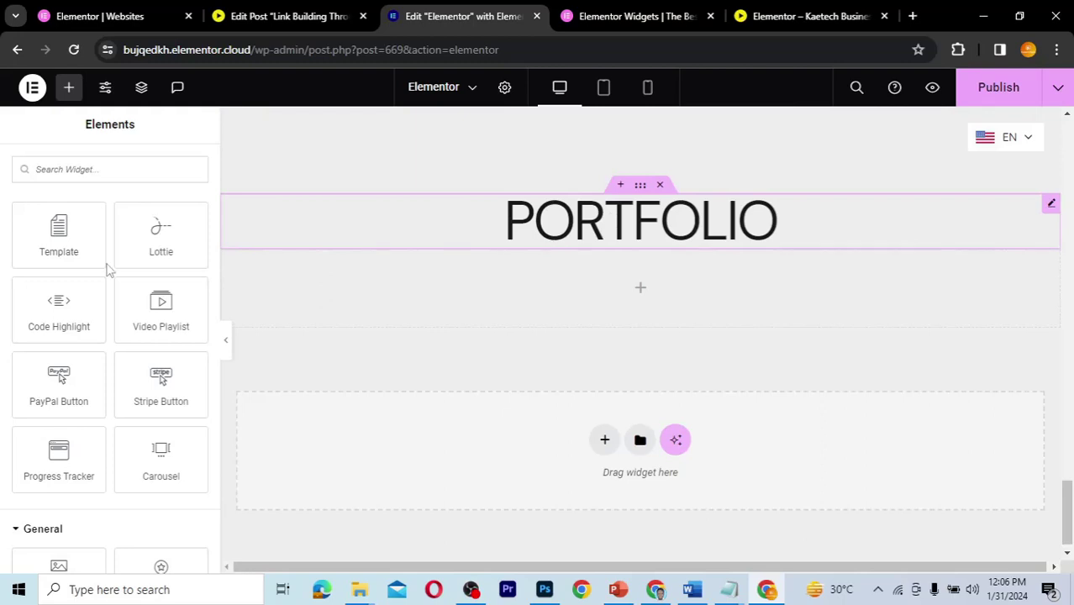
{"action": "scroll", "coordinate": [106, 269], "scroll_direction": "up", "scroll_amount": 5}
{"action": "scroll", "coordinate": [107, 269], "scroll_direction": "up", "scroll_amount": 3}
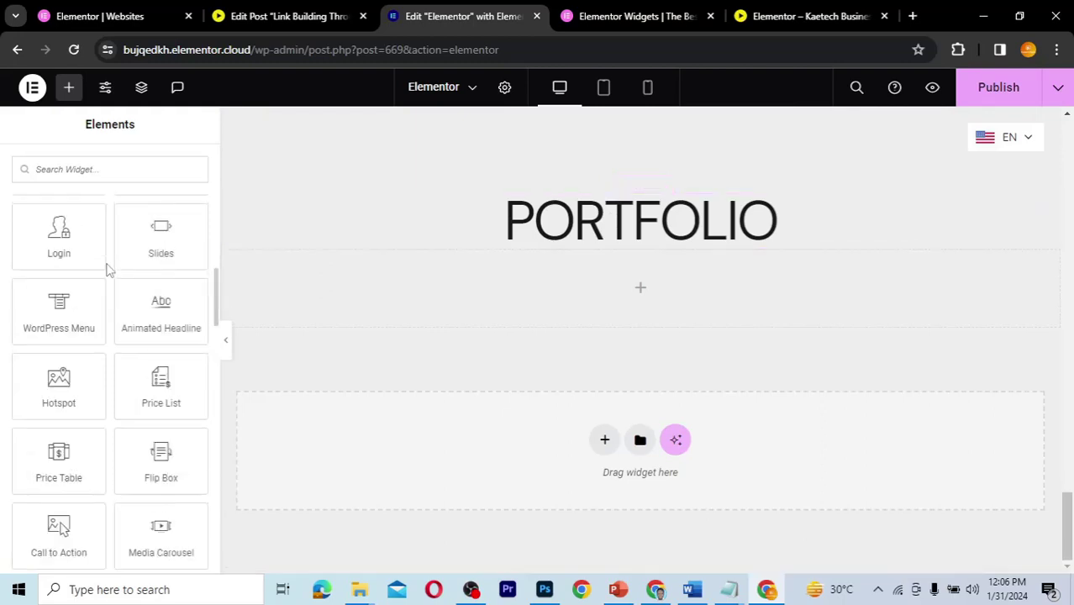
{"action": "scroll", "coordinate": [107, 269], "scroll_direction": "up", "scroll_amount": 4}
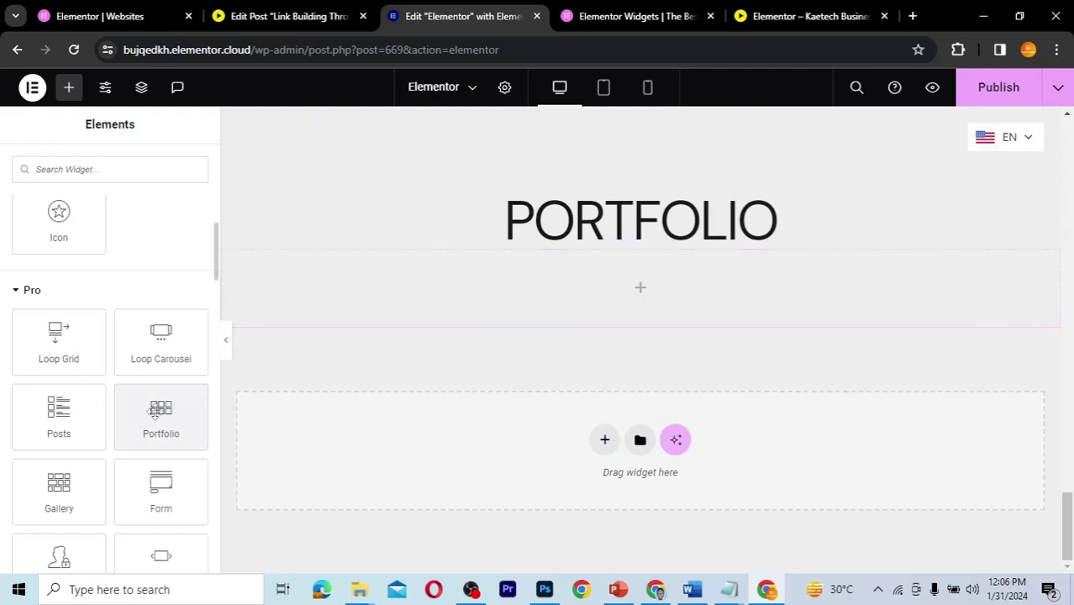
{"action": "left_click_drag", "start_coordinate": [177, 399], "coordinate": [596, 286]}
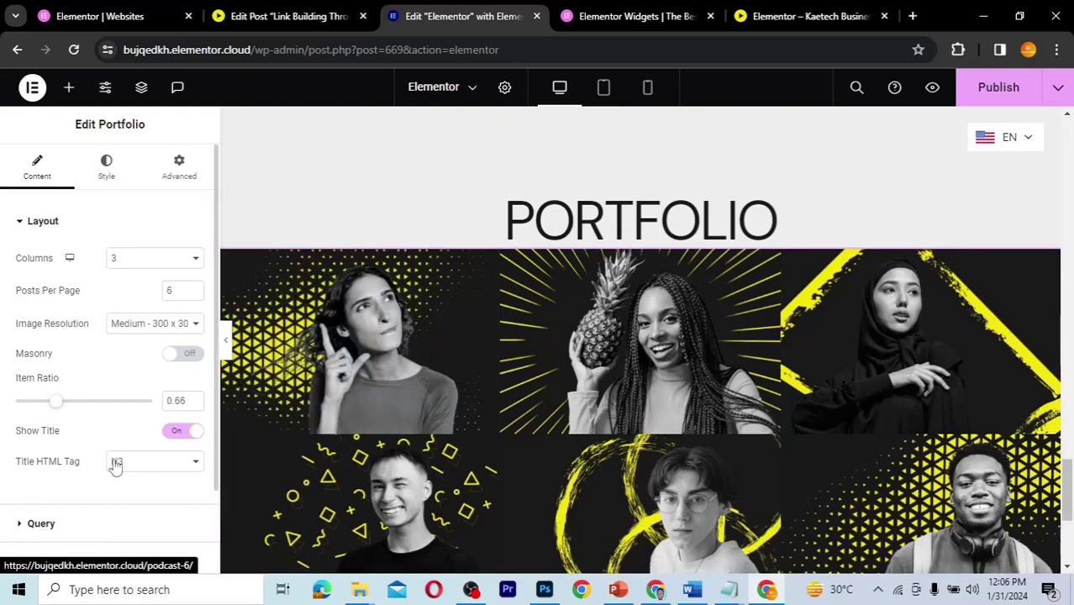
- Show the Portfolio widget's Query settings: Posts source, all dates, Date order descending
{"action": "scroll", "coordinate": [115, 467], "scroll_direction": "down", "scroll_amount": 1}
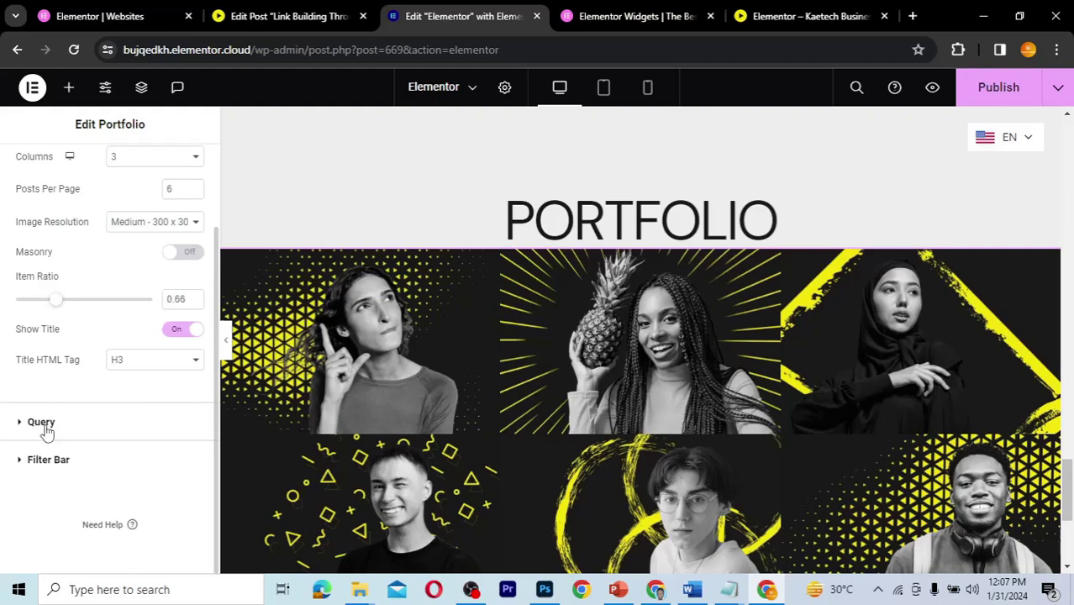
{"action": "left_click", "coordinate": [92, 435]}
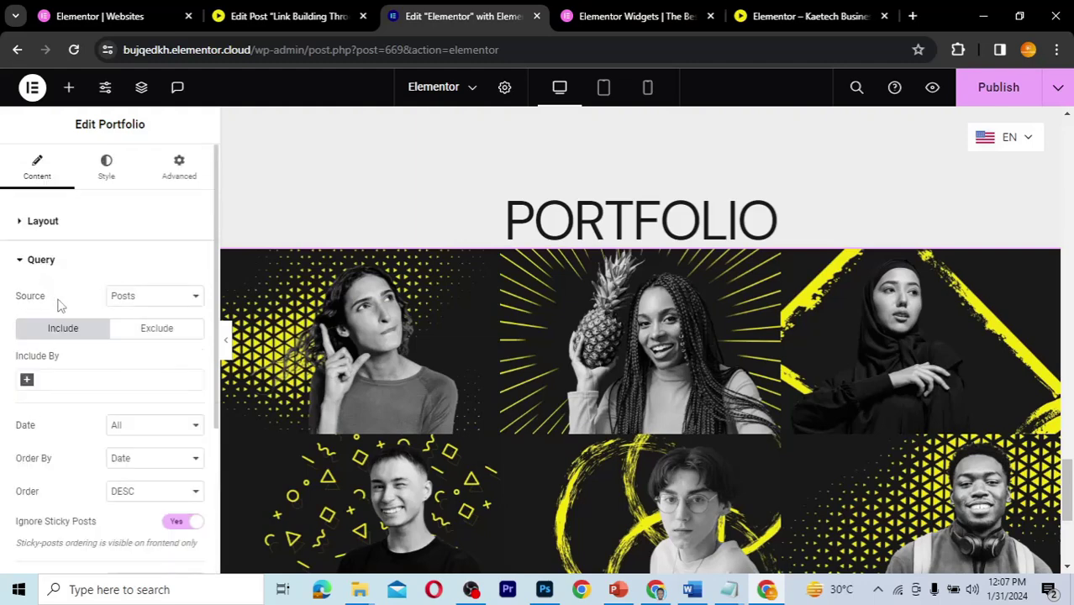
{"action": "left_click", "coordinate": [161, 300]}
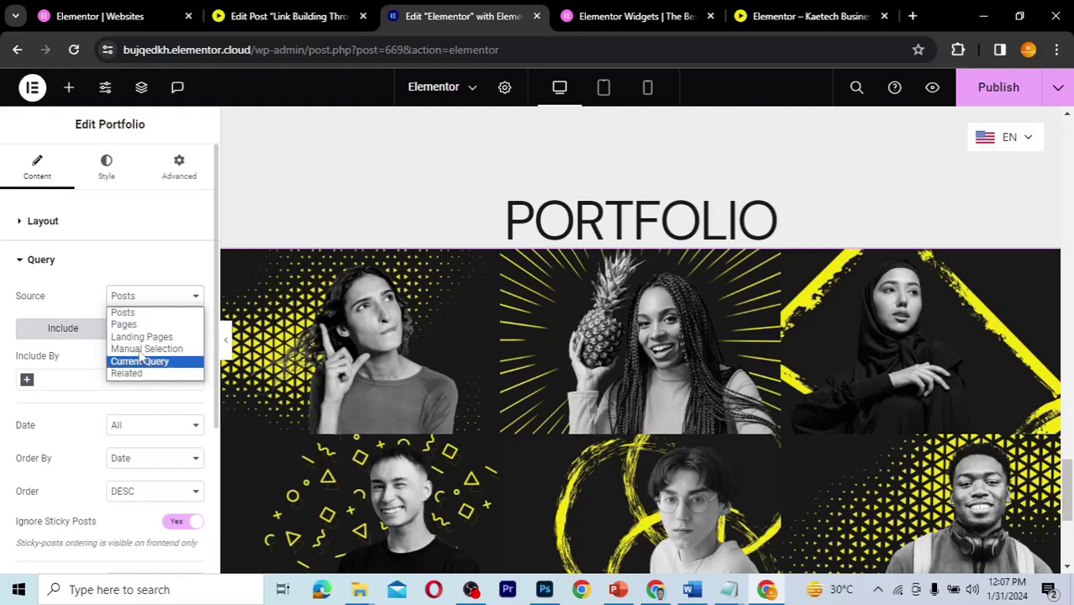
{"action": "key", "text": "Up"}
{"action": "left_click", "coordinate": [71, 306]}
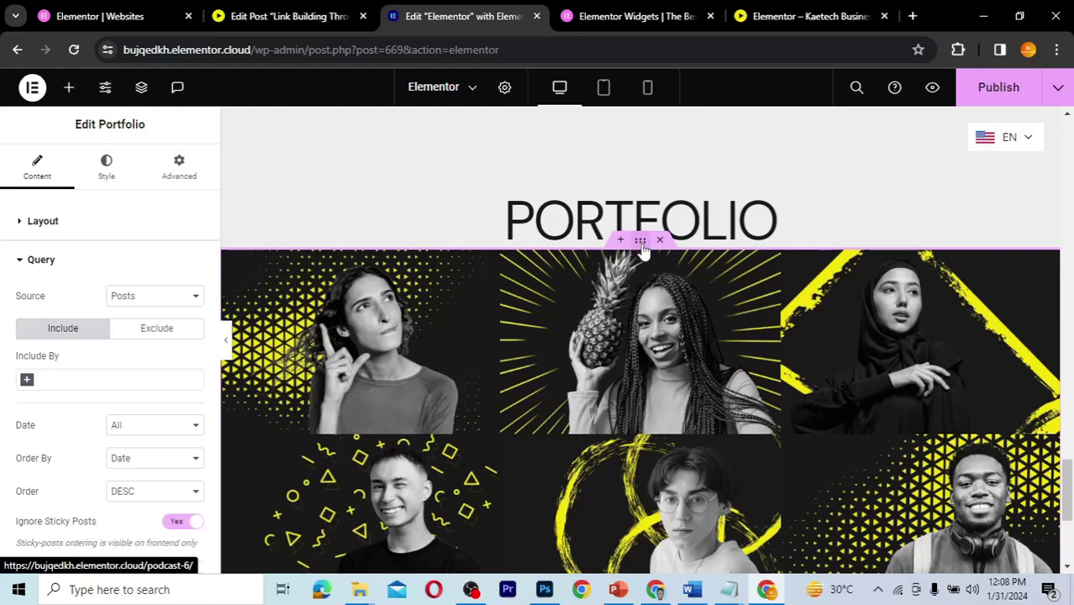
- Give the portfolio's container 50 px linked padding, then reselect the Portfolio widget
{"action": "left_click", "coordinate": [643, 252]}
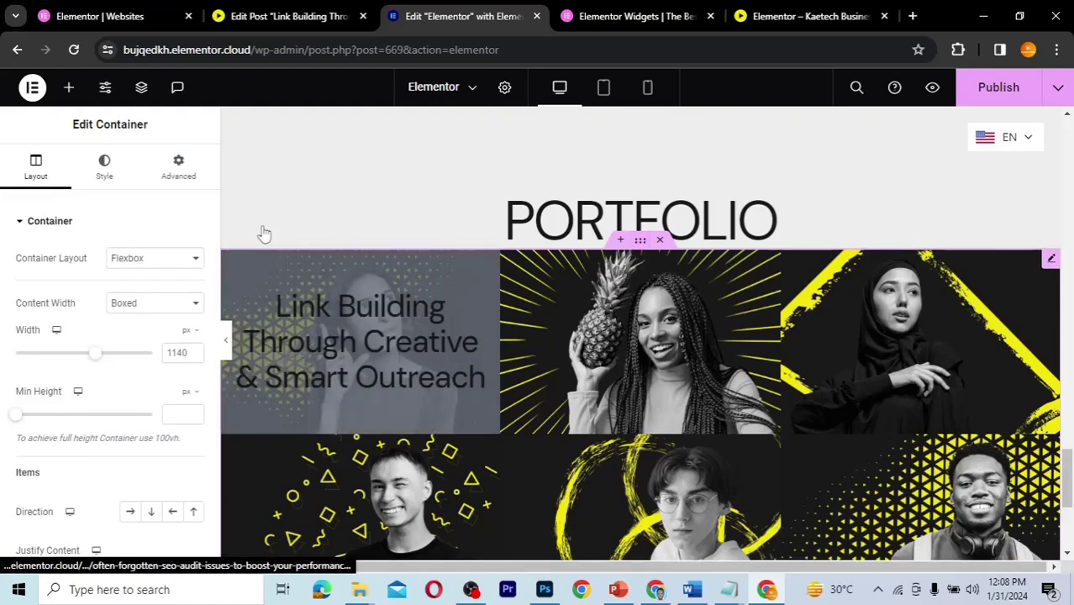
{"action": "left_click", "coordinate": [178, 183]}
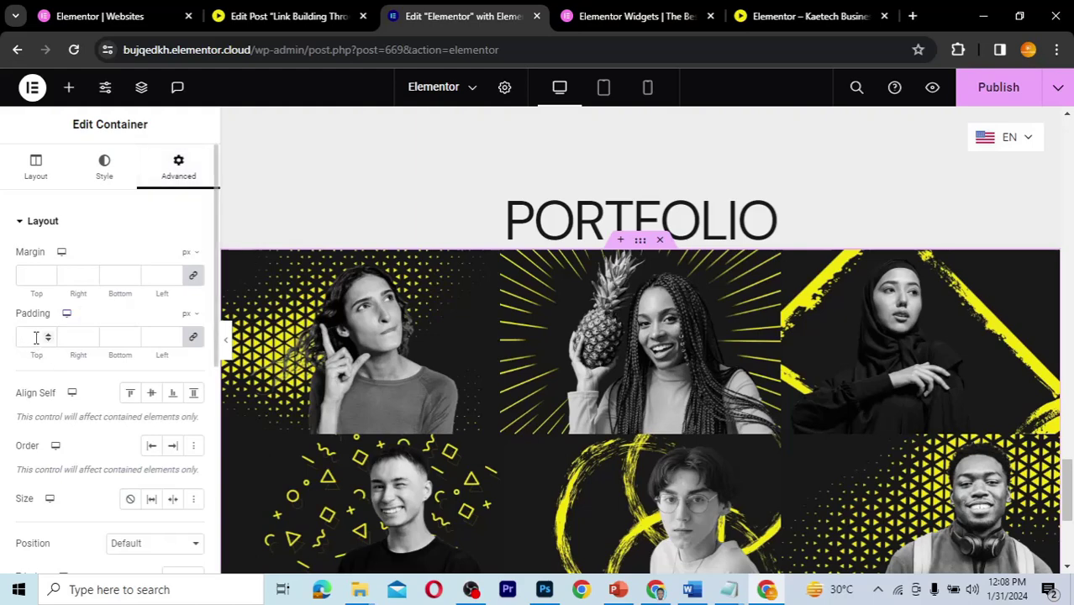
{"action": "type", "text": "50"}
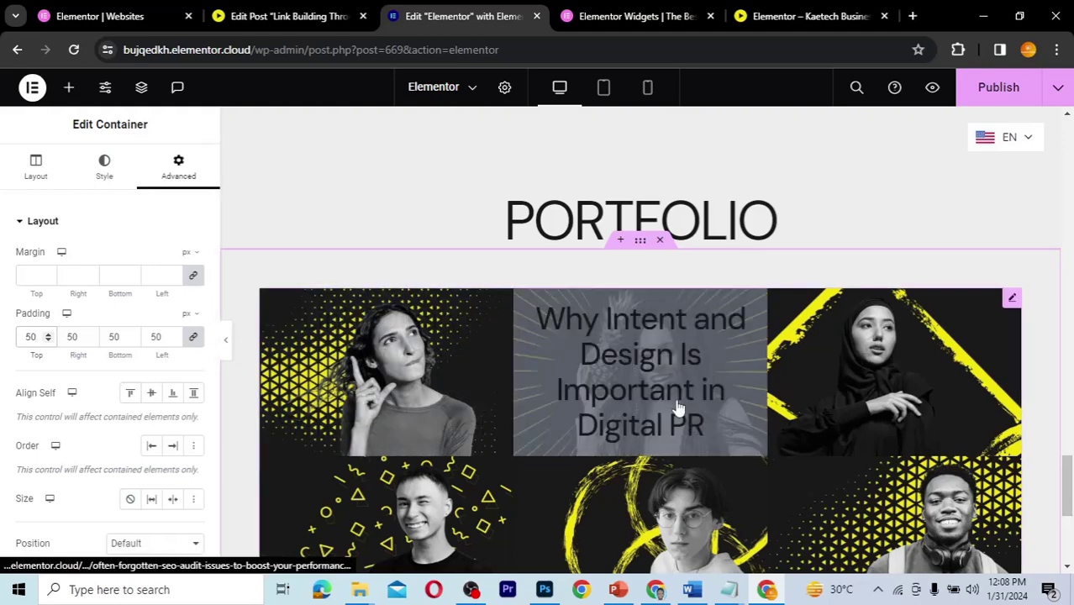
{"action": "scroll", "coordinate": [678, 408], "scroll_direction": "down", "scroll_amount": 2}
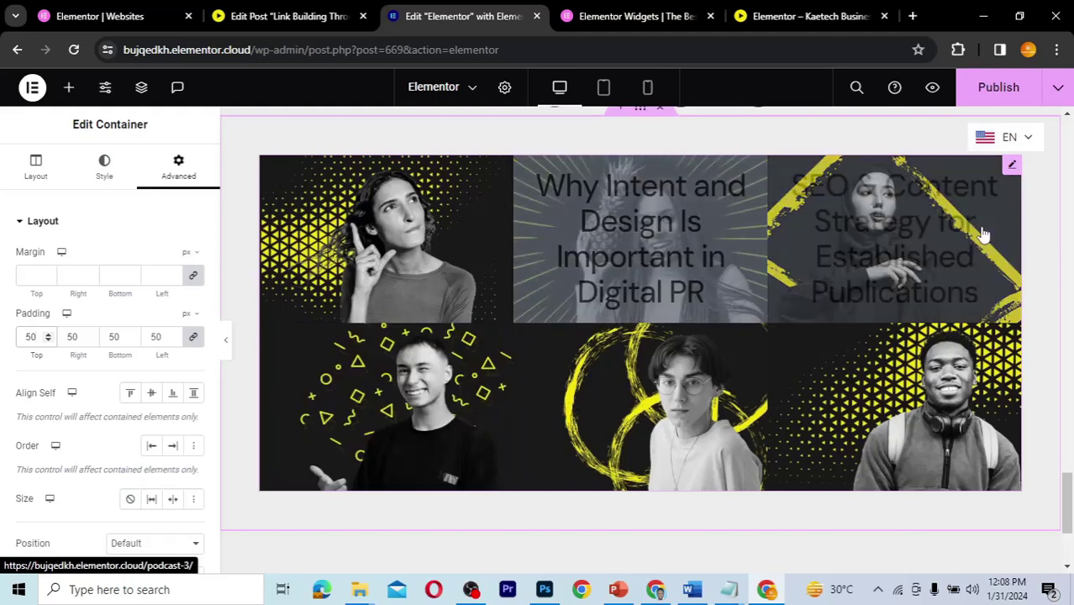
{"action": "left_click", "coordinate": [1013, 168]}
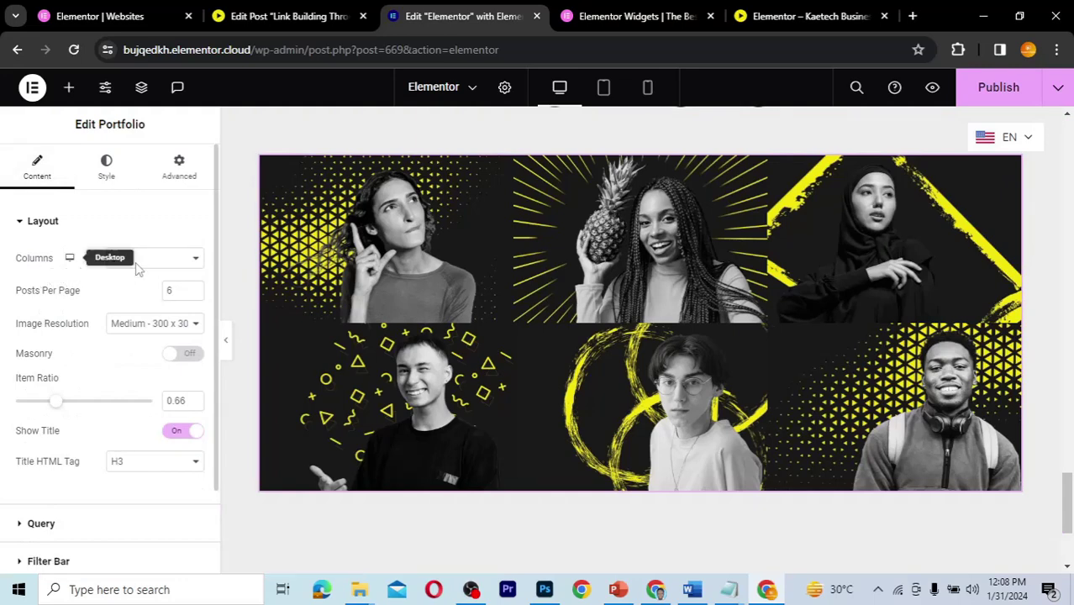
{"action": "left_click", "coordinate": [181, 267]}
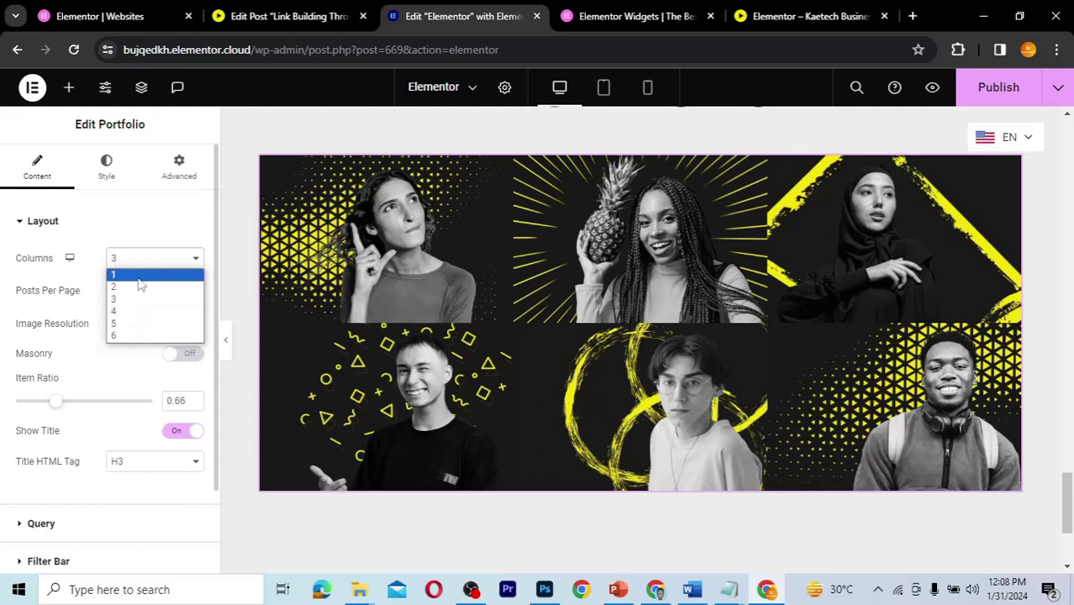
{"action": "left_click", "coordinate": [137, 288]}
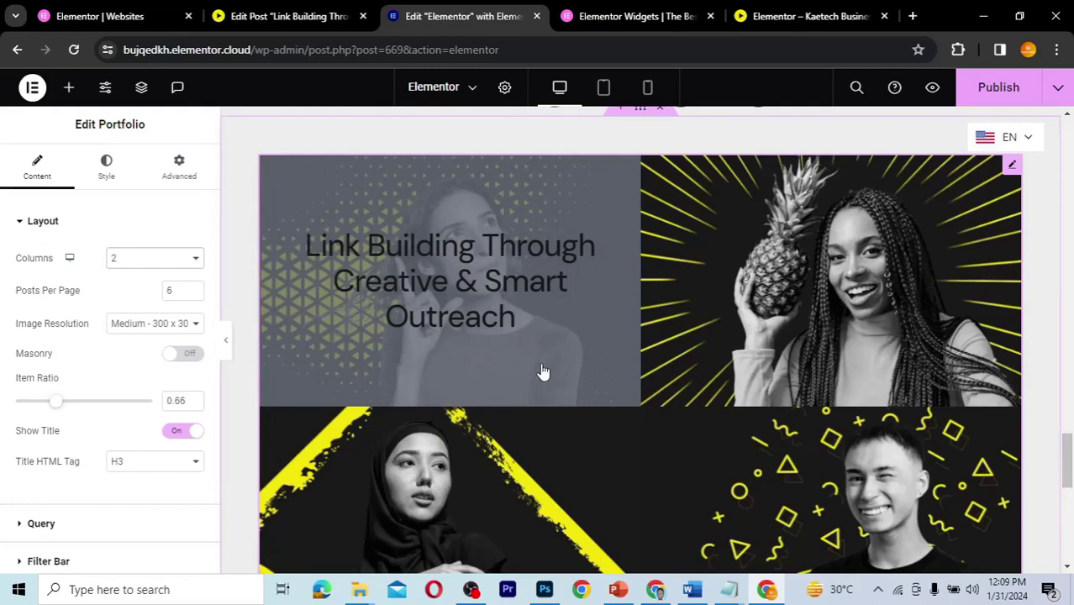
{"action": "scroll", "coordinate": [542, 371], "scroll_direction": "down", "scroll_amount": 2}
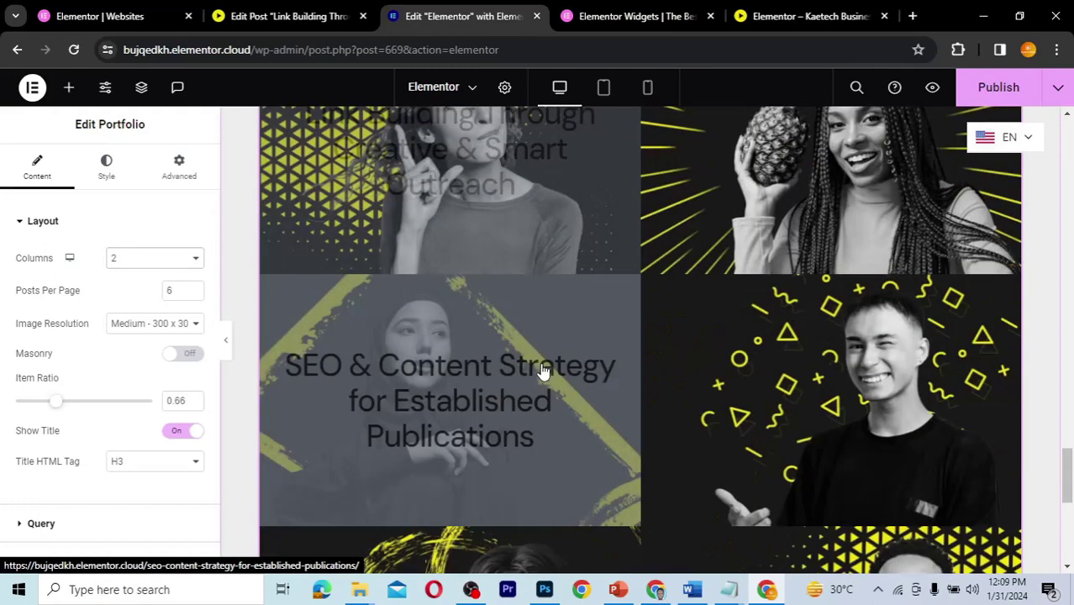
{"action": "scroll", "coordinate": [542, 372], "scroll_direction": "down", "scroll_amount": 4}
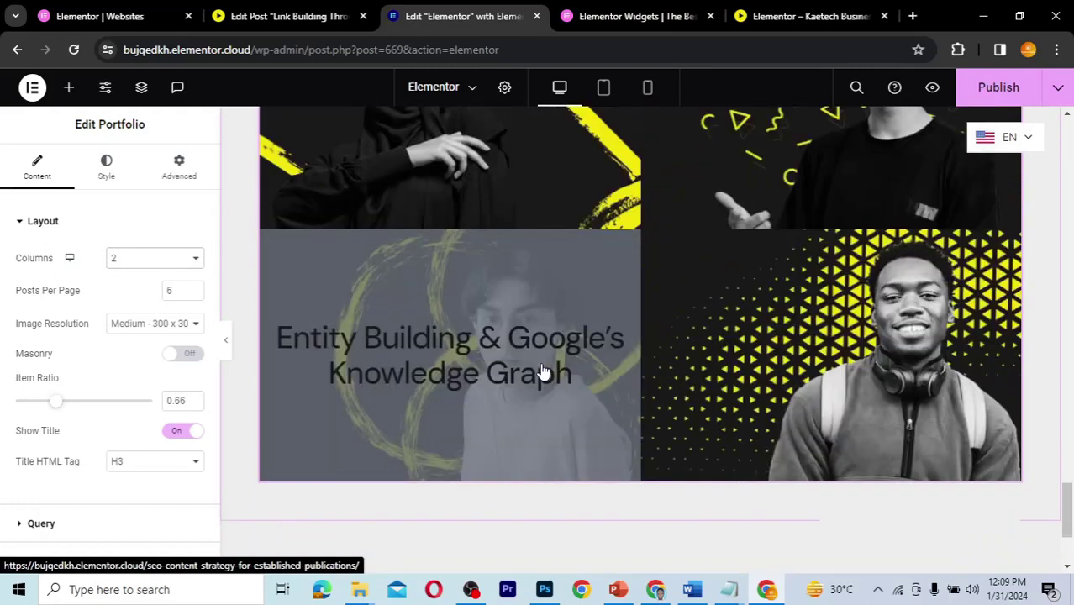
{"action": "scroll", "coordinate": [542, 372], "scroll_direction": "up", "scroll_amount": 5}
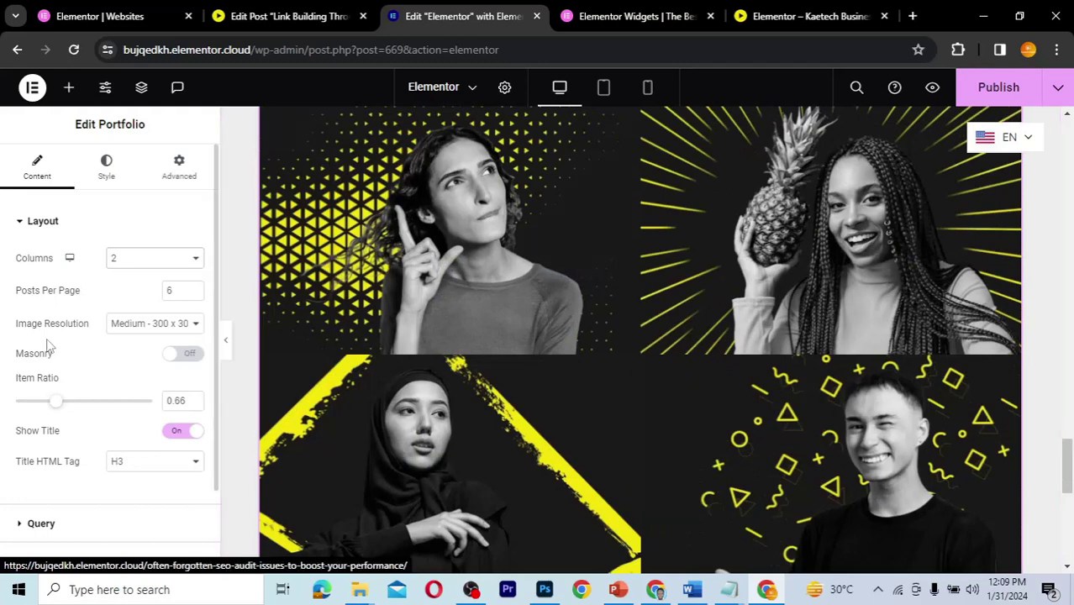
{"action": "left_click", "coordinate": [135, 330]}
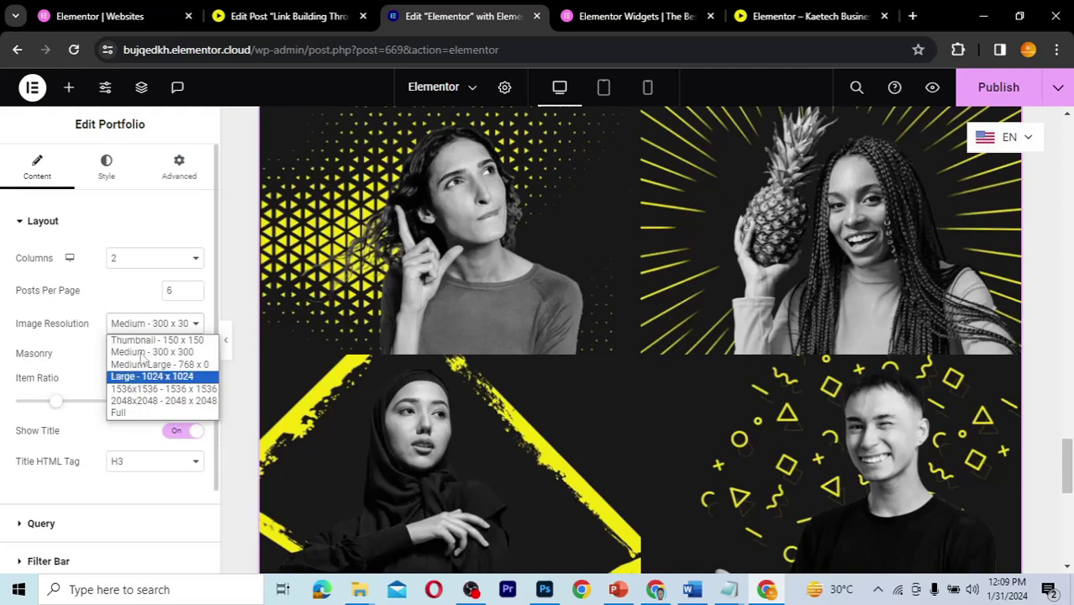
{"action": "left_click", "coordinate": [143, 356]}
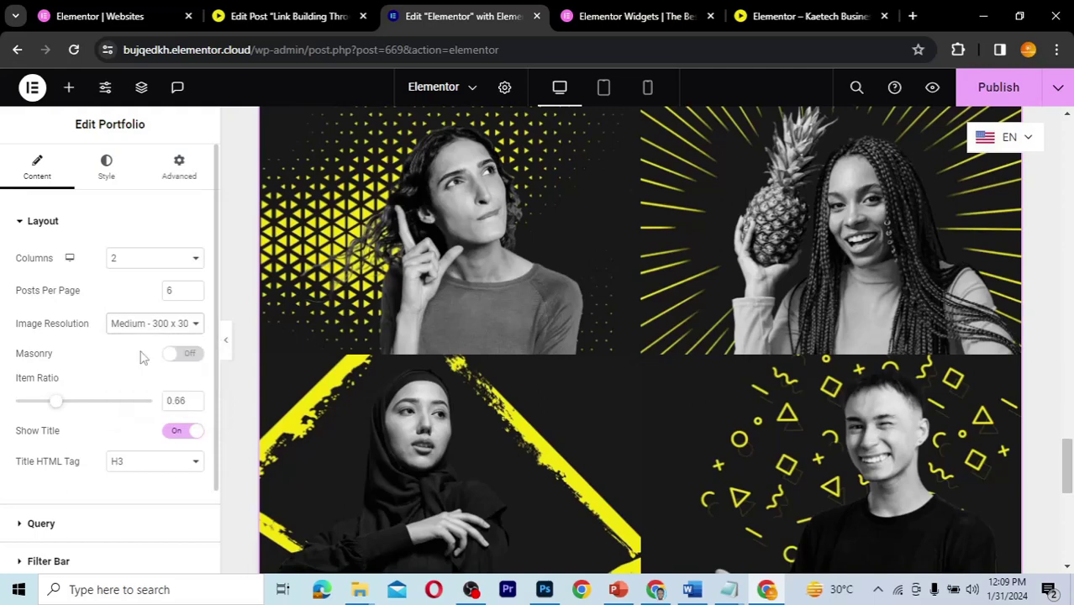
{"action": "scroll", "coordinate": [126, 362], "scroll_direction": "down", "scroll_amount": 1}
{"action": "scroll", "coordinate": [113, 367], "scroll_direction": "down", "scroll_amount": 1}
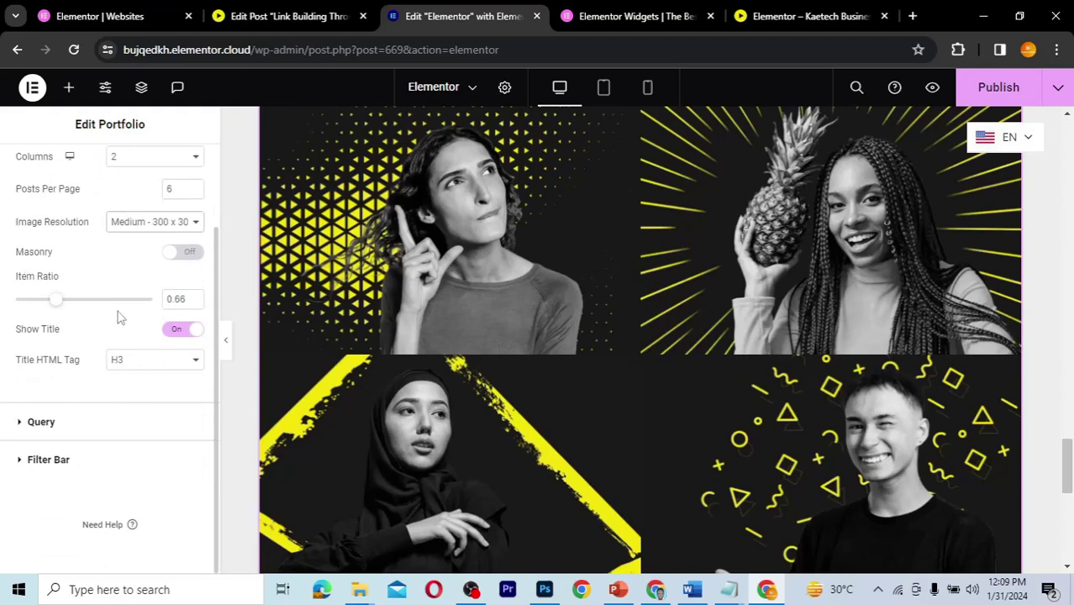
{"action": "left_click", "coordinate": [193, 296]}
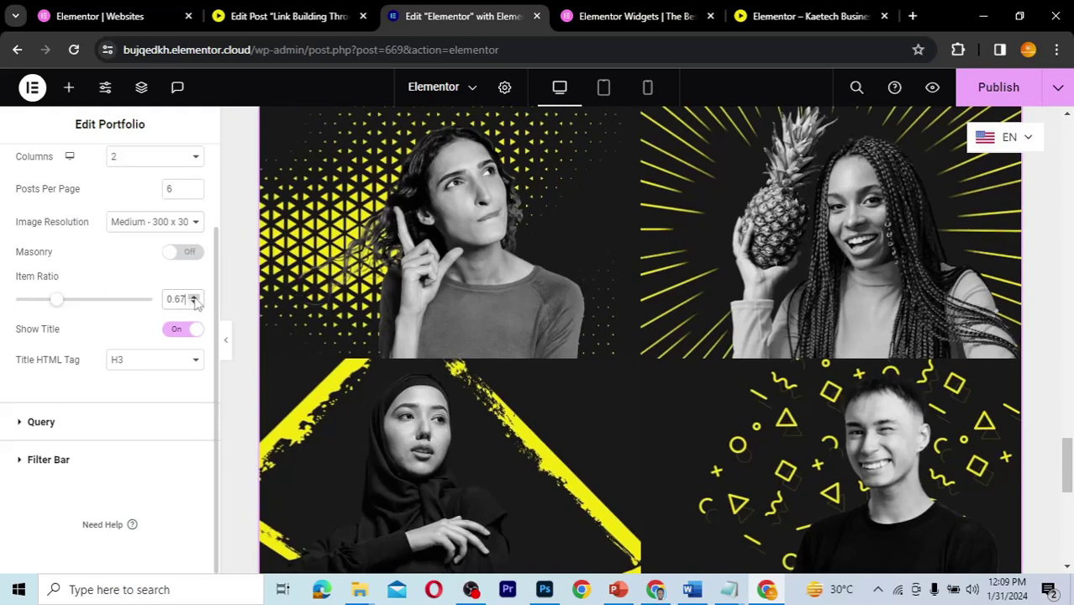
{"action": "left_click", "coordinate": [193, 296]}
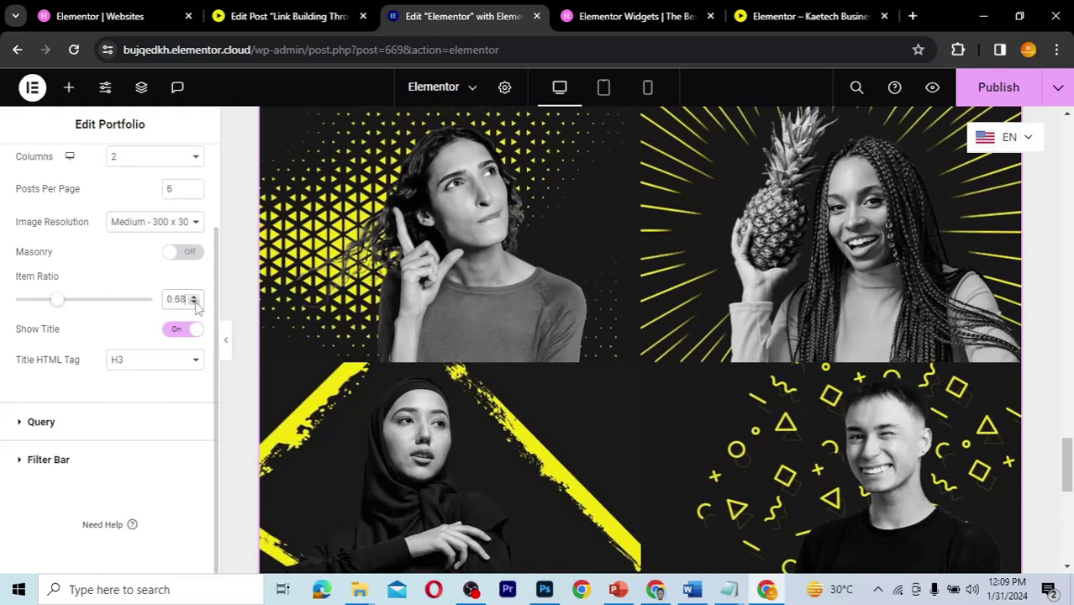
{"action": "left_click", "coordinate": [195, 304]}
{"action": "left_click", "coordinate": [194, 304]}
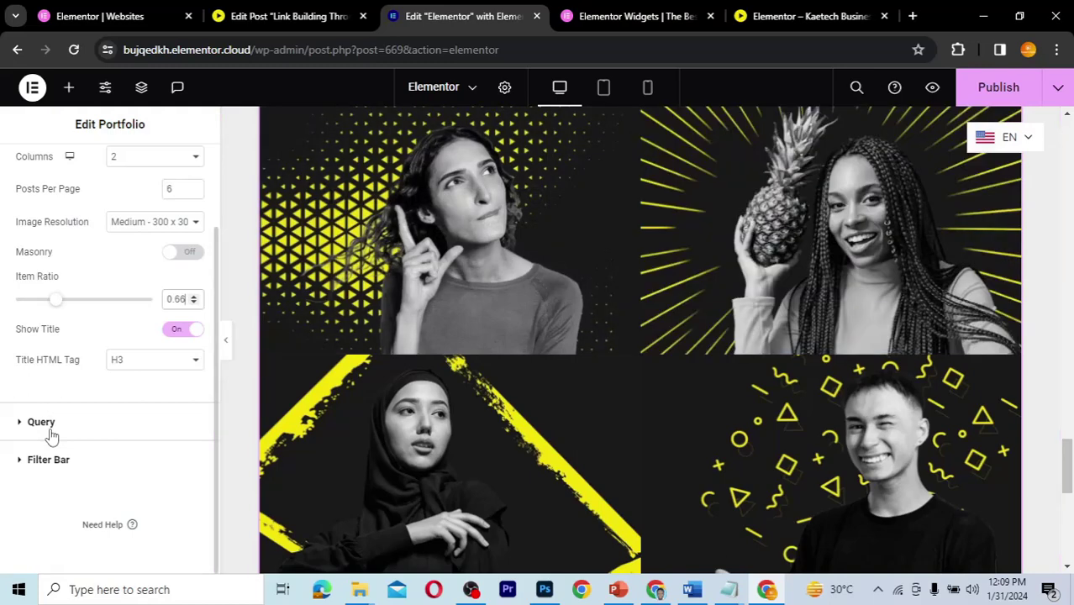
- Review the Portfolio Query options: Posts source, all dates, Date descending, sticky posts ignored
{"action": "left_click", "coordinate": [51, 433]}
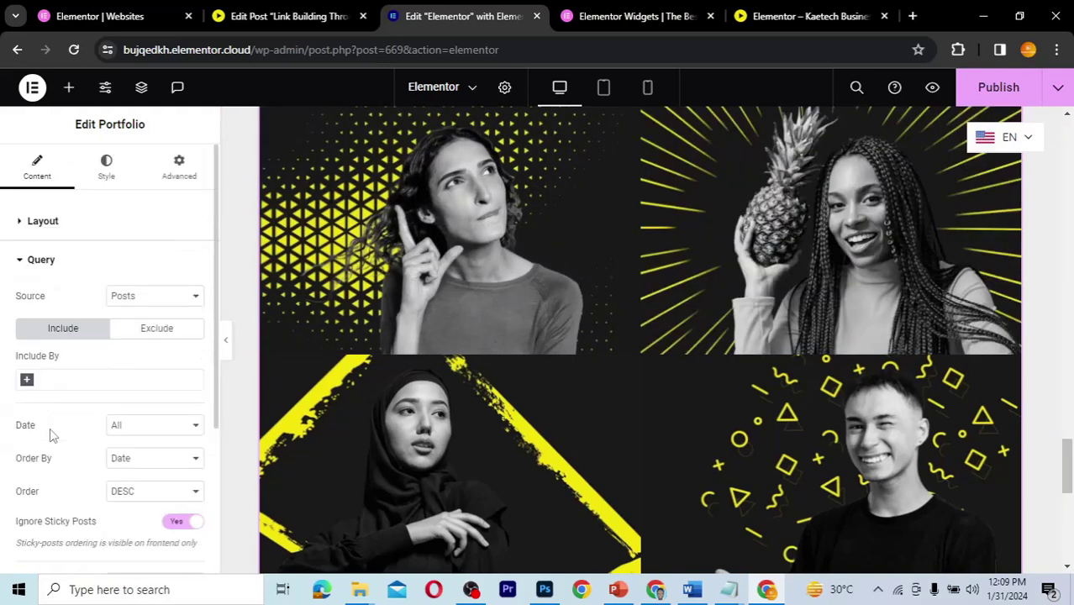
{"action": "scroll", "coordinate": [51, 434], "scroll_direction": "down", "scroll_amount": 3}
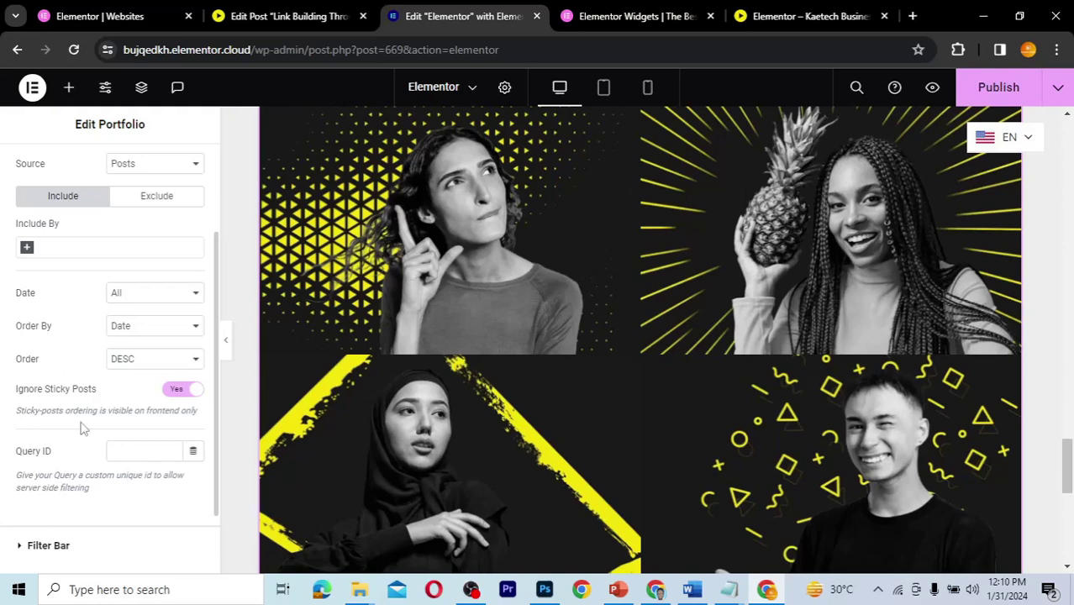
{"action": "scroll", "coordinate": [82, 429], "scroll_direction": "down", "scroll_amount": 1}
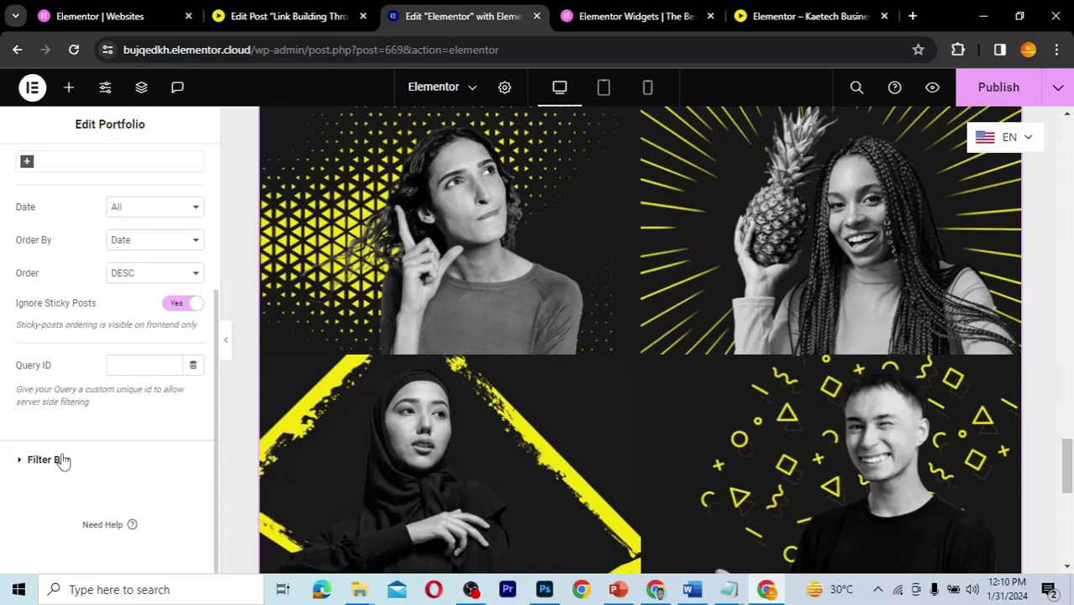
- Switch the Portfolio Filter Bar on and set its taxonomy to Categories
{"action": "left_click", "coordinate": [63, 461]}
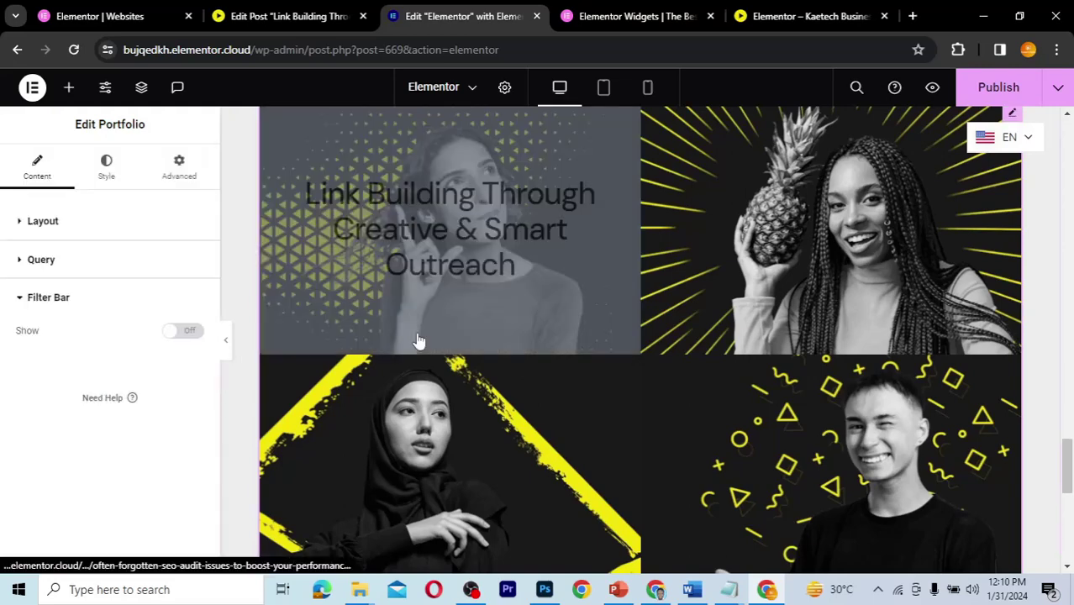
{"action": "scroll", "coordinate": [412, 338], "scroll_direction": "up", "scroll_amount": 3}
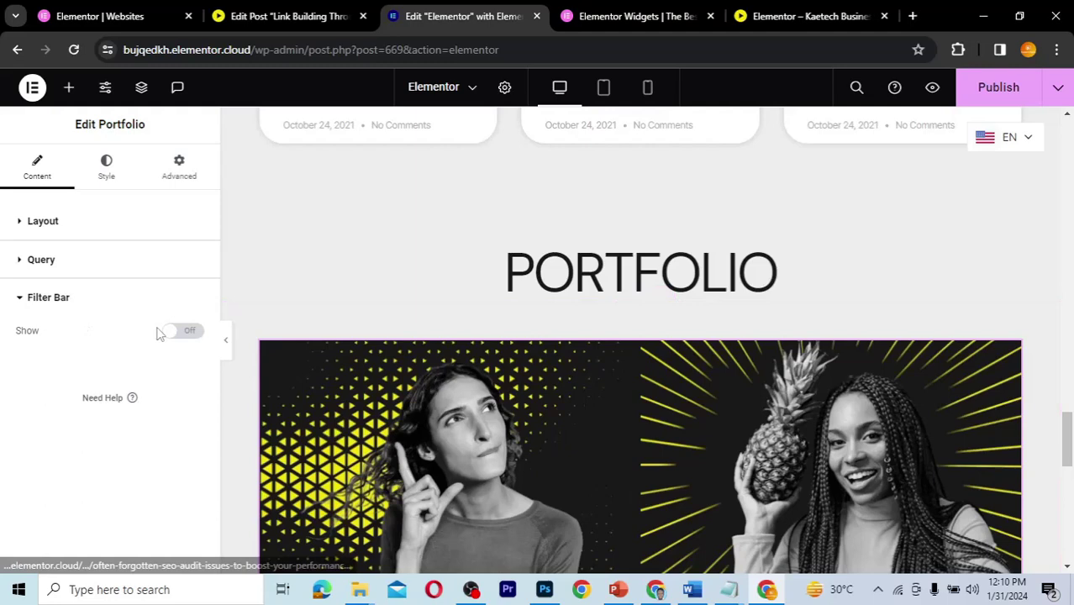
{"action": "left_click", "coordinate": [190, 333]}
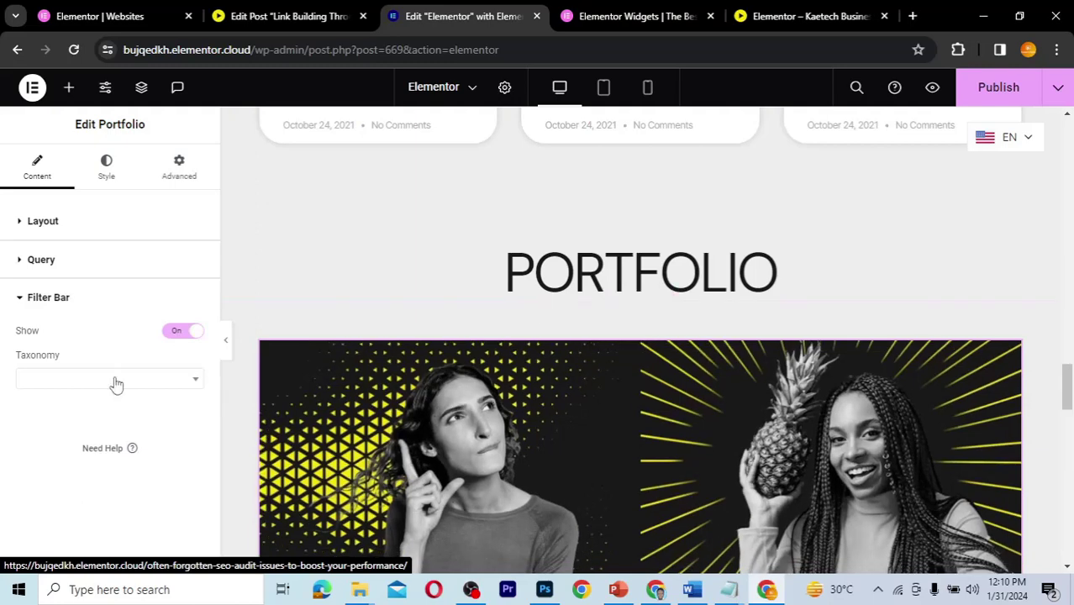
{"action": "left_click", "coordinate": [117, 384]}
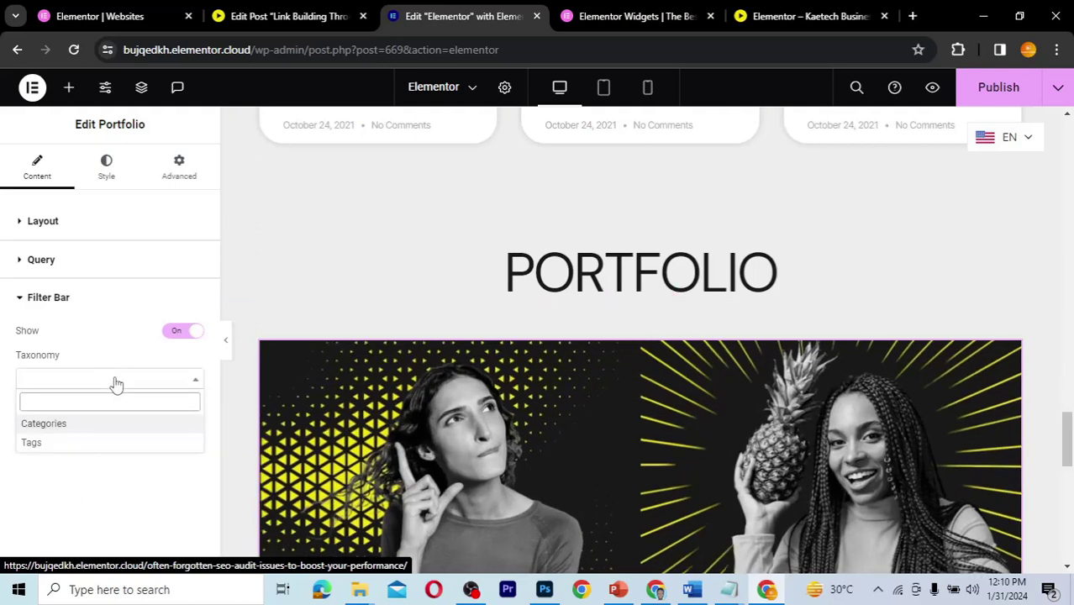
{"action": "left_click", "coordinate": [65, 432]}
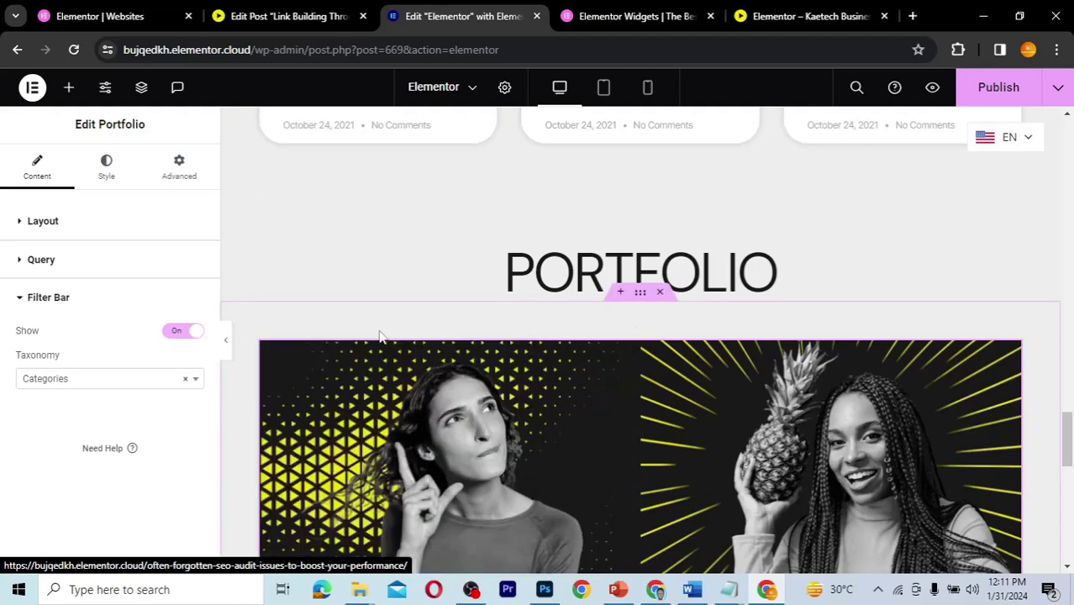
- Change the Filter Bar taxonomy from Categories to Tags
{"action": "left_click", "coordinate": [117, 380]}
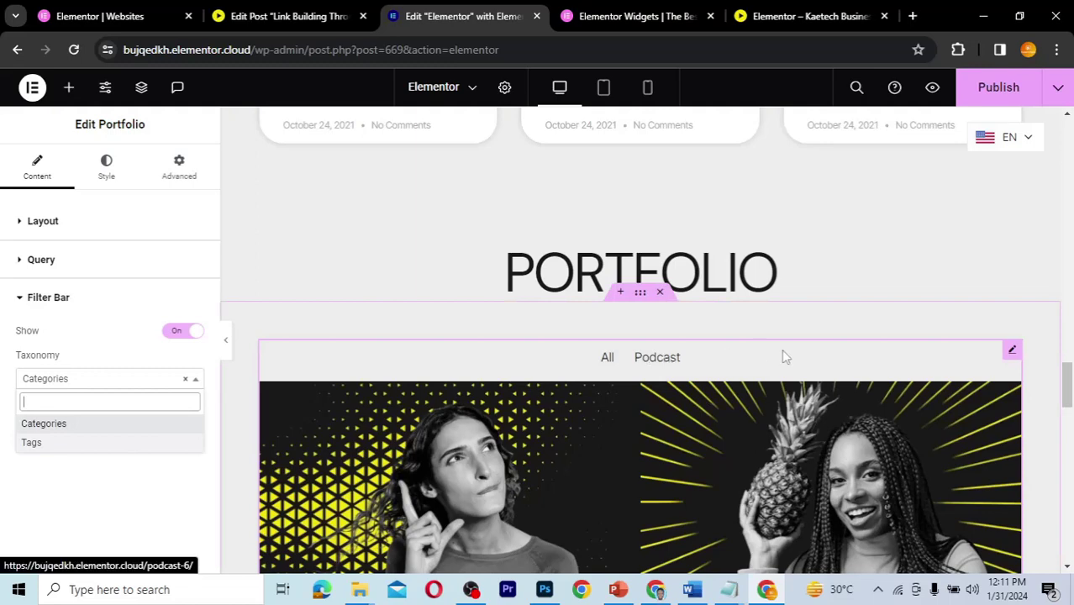
{"action": "left_click", "coordinate": [108, 450]}
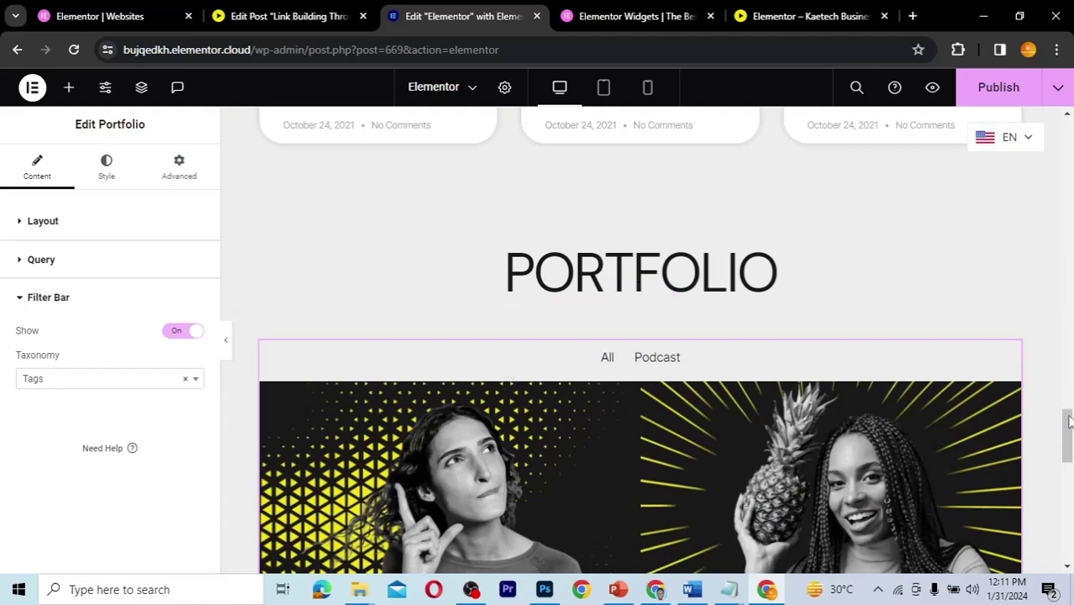
{"action": "scroll", "coordinate": [1070, 423], "scroll_direction": "down", "scroll_amount": 2}
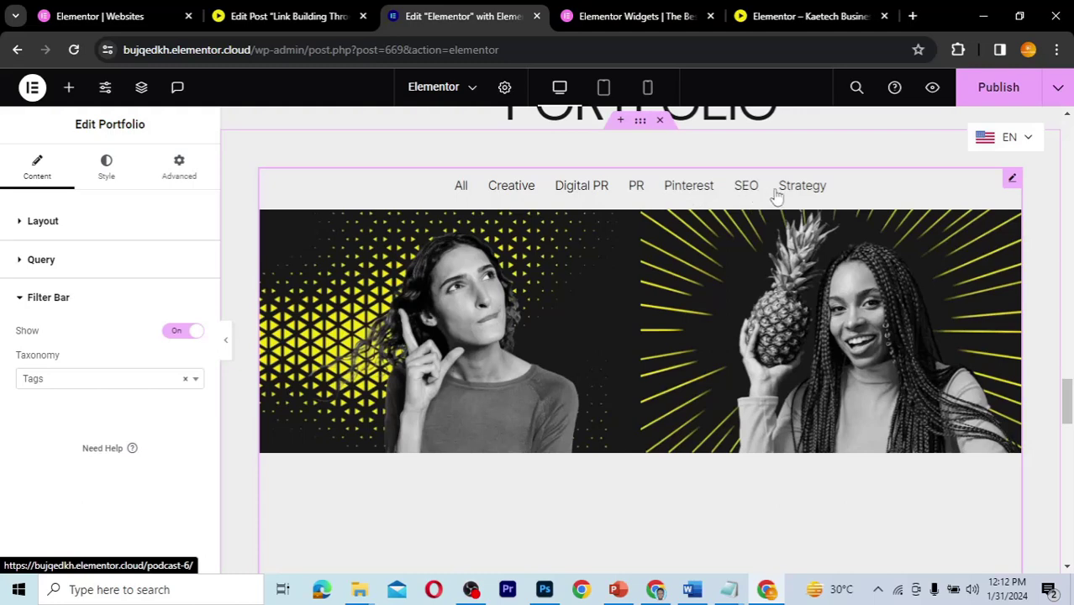
- Test the Creative, Digital PR, Pinterest, SEO and Strategy tag filters, then return to All
{"action": "left_click", "coordinate": [812, 191]}
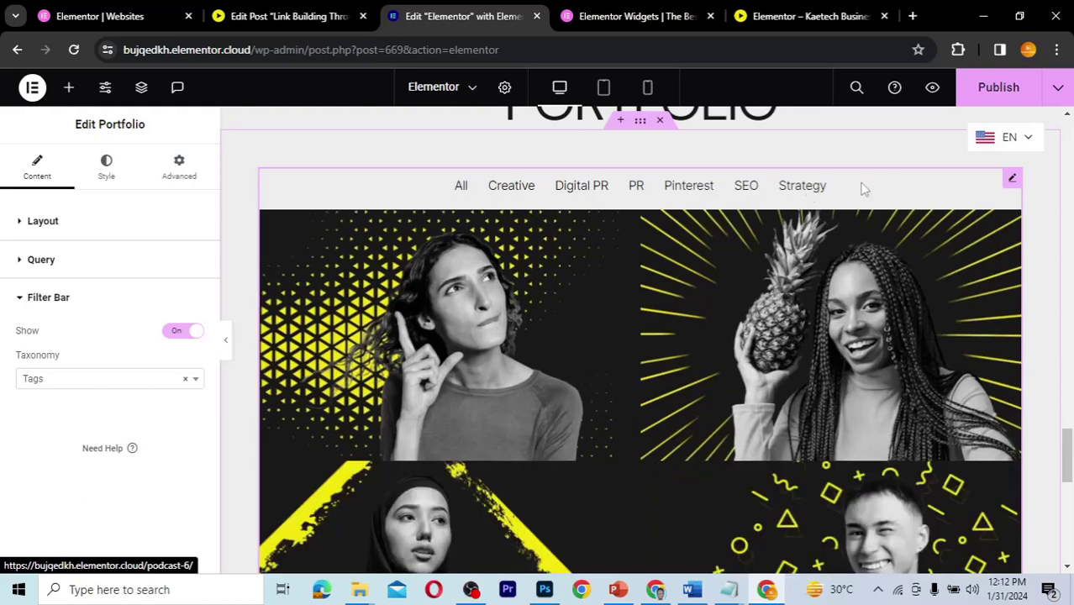
{"action": "left_click_drag", "start_coordinate": [1067, 446], "coordinate": [1067, 406]}
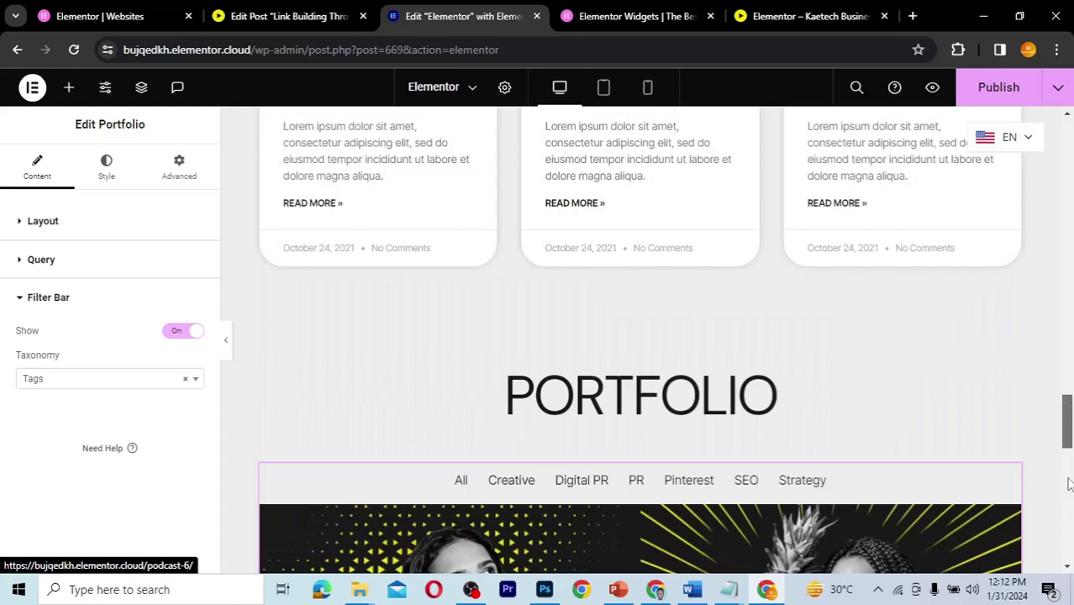
{"action": "scroll", "coordinate": [1069, 424], "scroll_direction": "down", "scroll_amount": 5}
{"action": "scroll", "coordinate": [1068, 441], "scroll_direction": "up", "scroll_amount": 5}
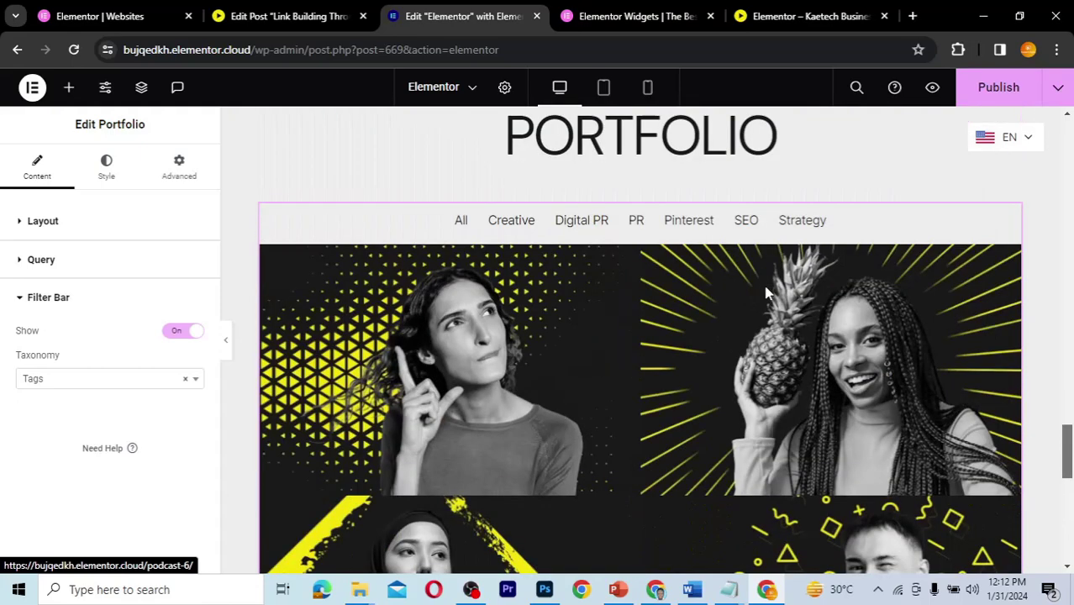
{"action": "left_click", "coordinate": [511, 221]}
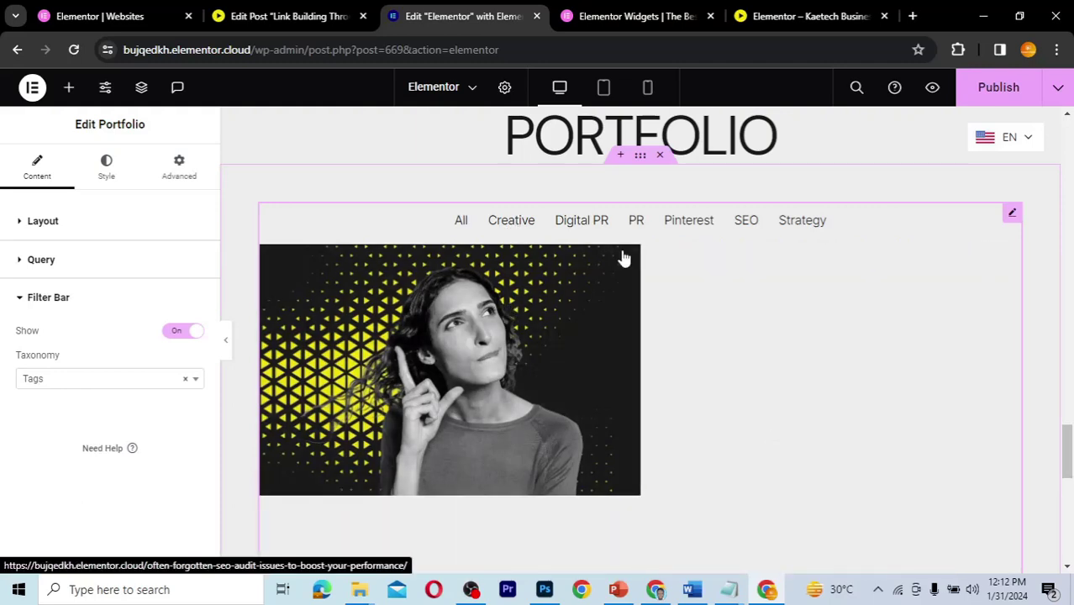
{"action": "left_click", "coordinate": [578, 222]}
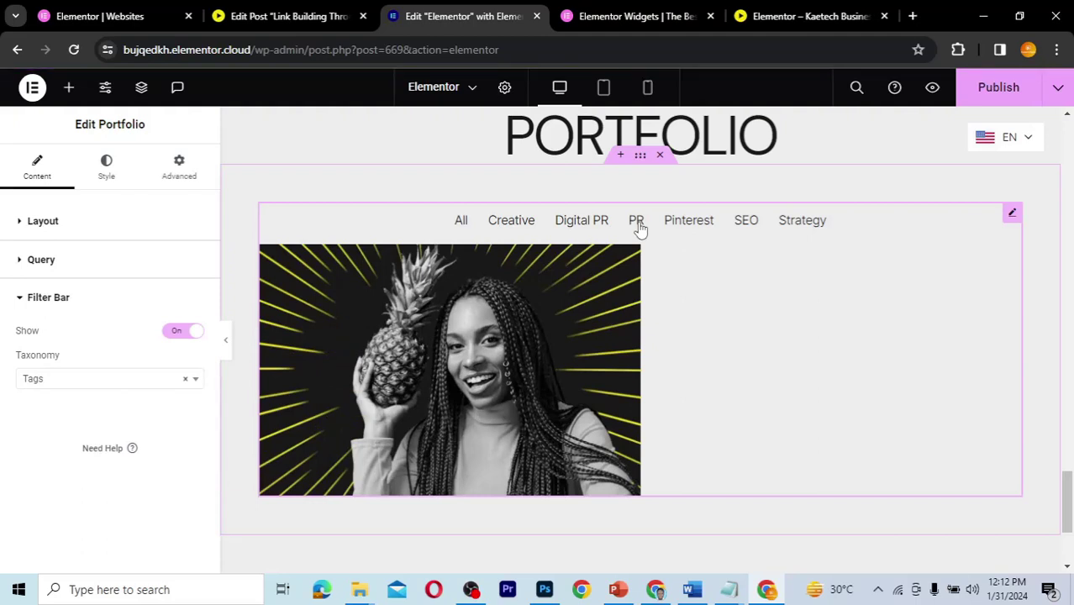
{"action": "left_click", "coordinate": [701, 225]}
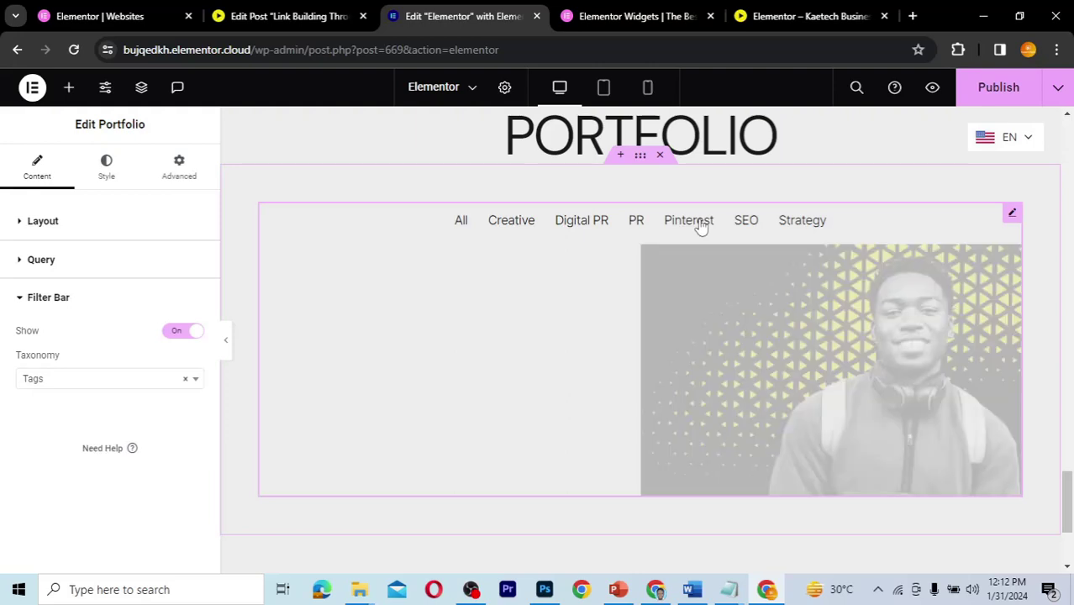
{"action": "left_click", "coordinate": [754, 225]}
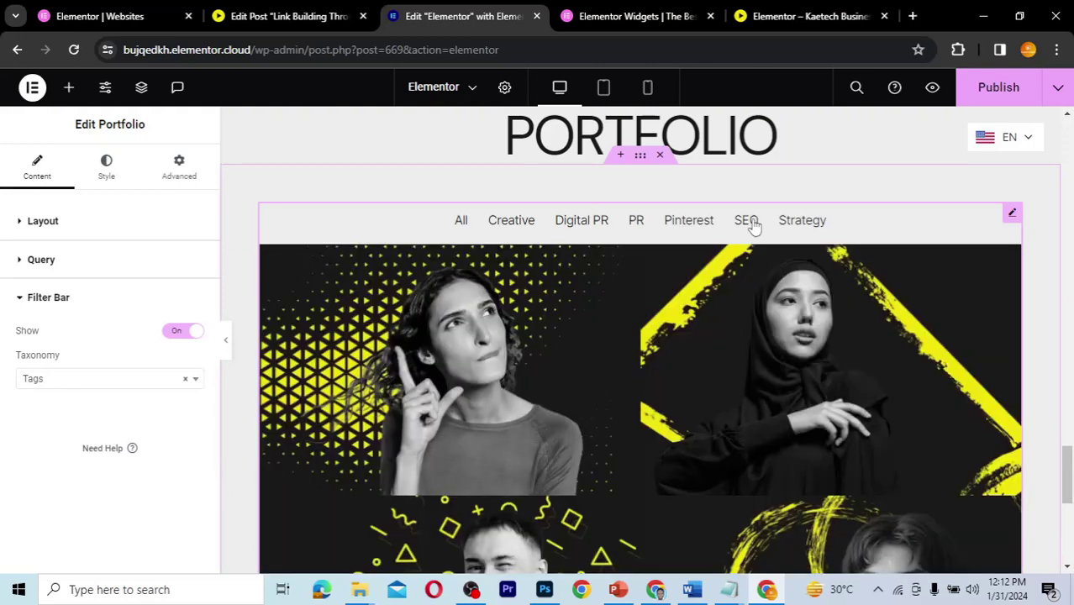
{"action": "left_click", "coordinate": [800, 223]}
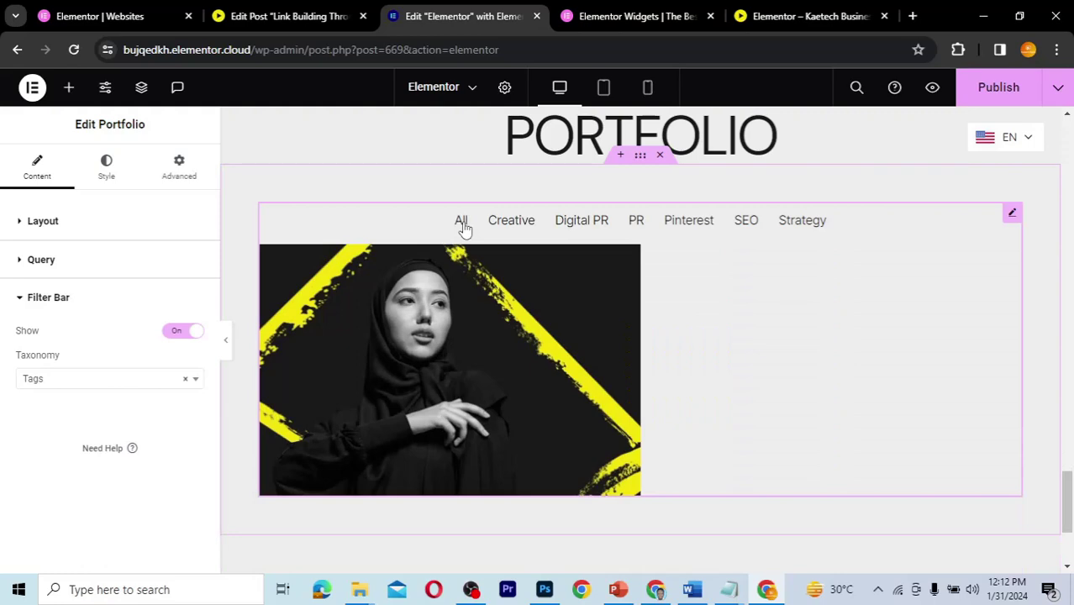
{"action": "left_click", "coordinate": [462, 224]}
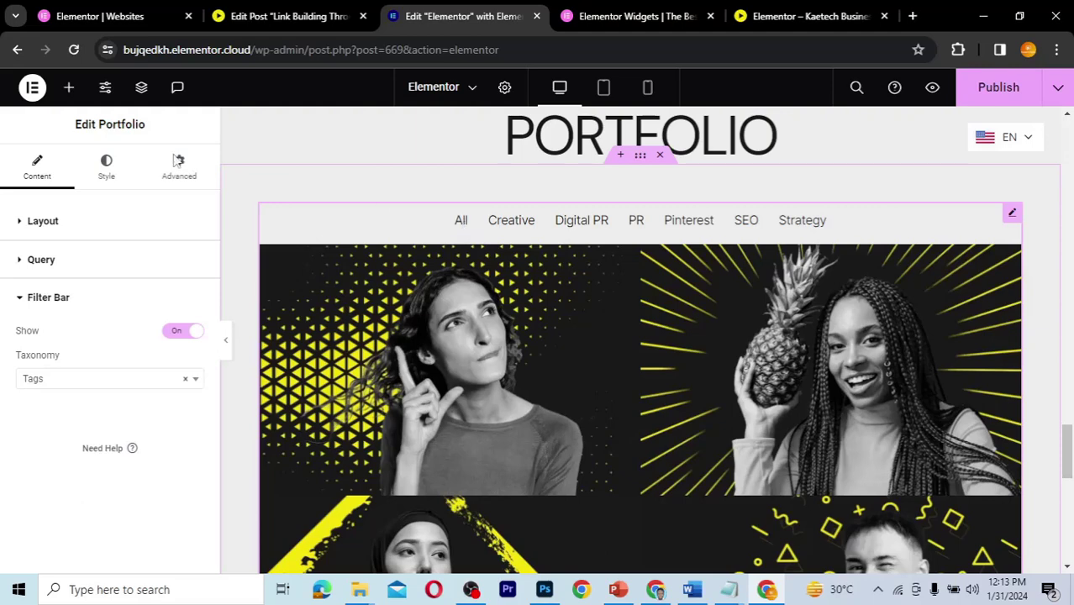
- Set the portfolio items' Columns Gap and Rows Gap to 25 px in the Style tab
{"action": "left_click", "coordinate": [108, 169]}
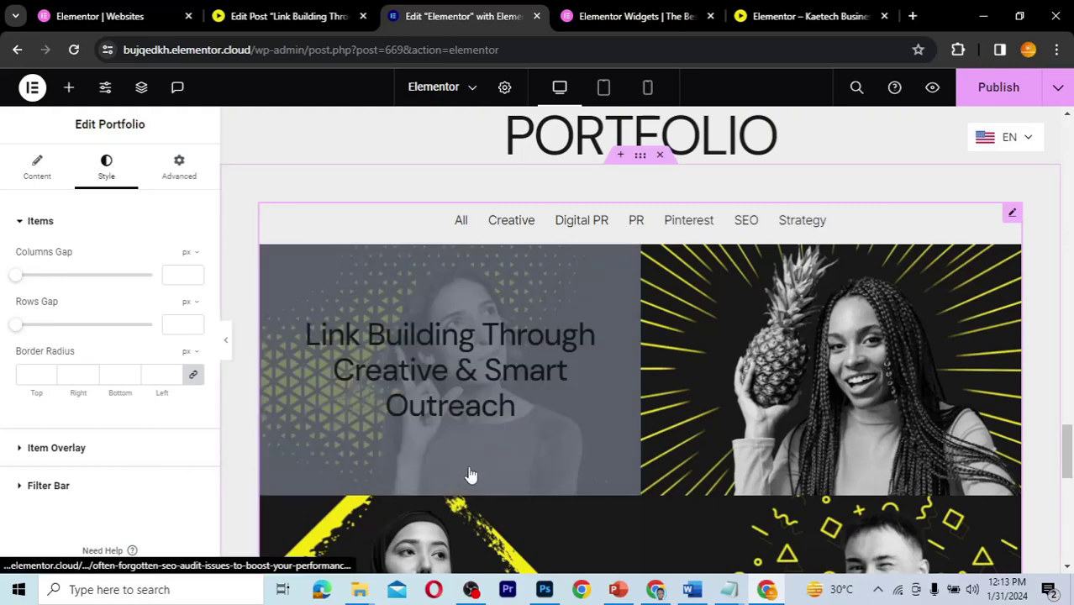
{"action": "left_click", "coordinate": [173, 274]}
{"action": "type", "text": "20"}
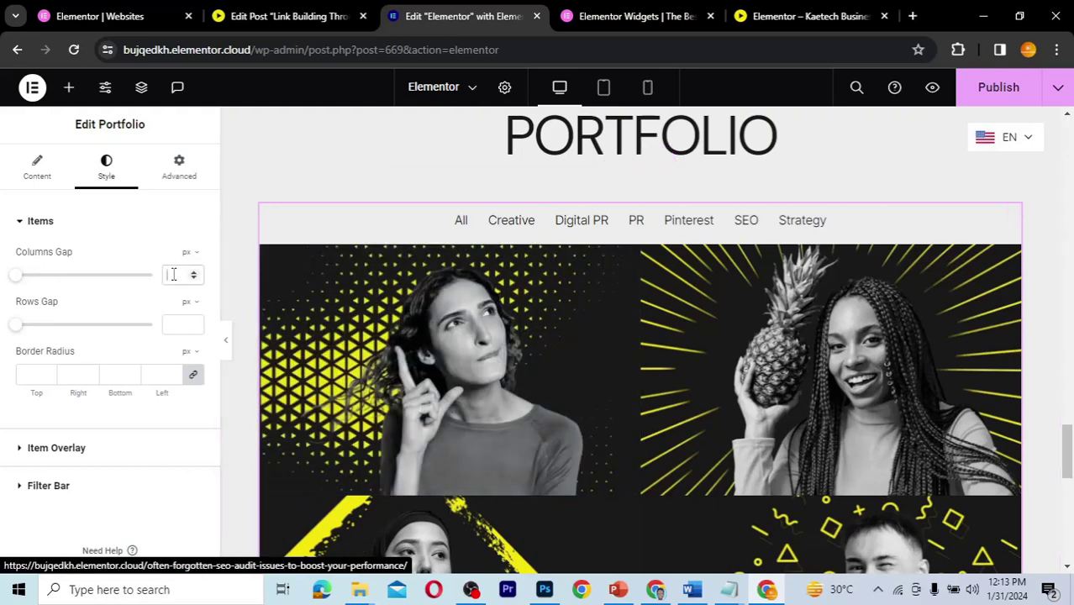
{"action": "left_click", "coordinate": [177, 326]}
{"action": "type", "text": "25"}
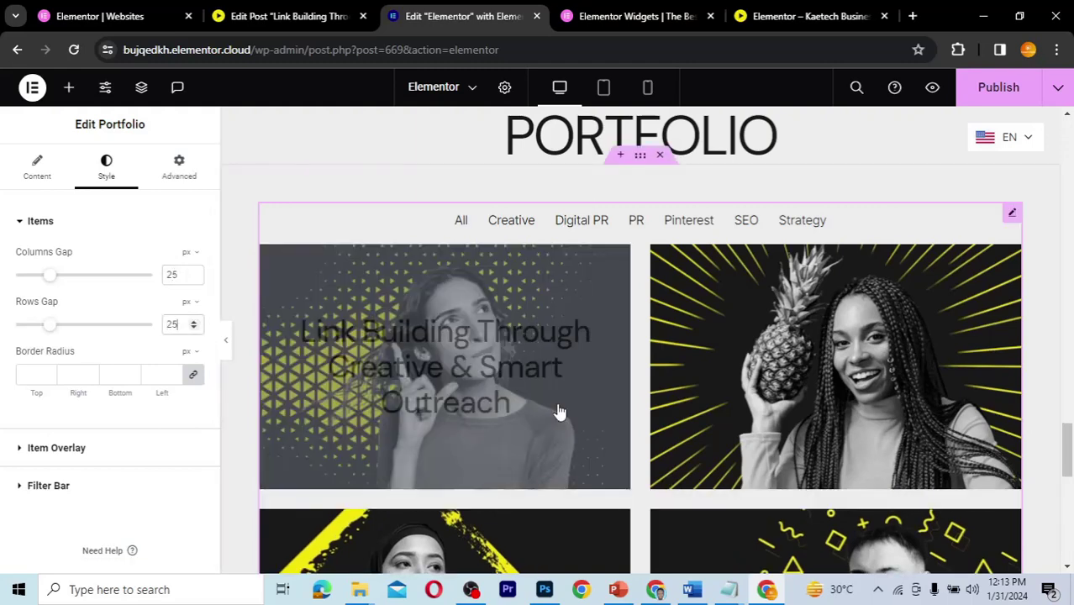
{"action": "scroll", "coordinate": [641, 448], "scroll_direction": "down", "scroll_amount": 3}
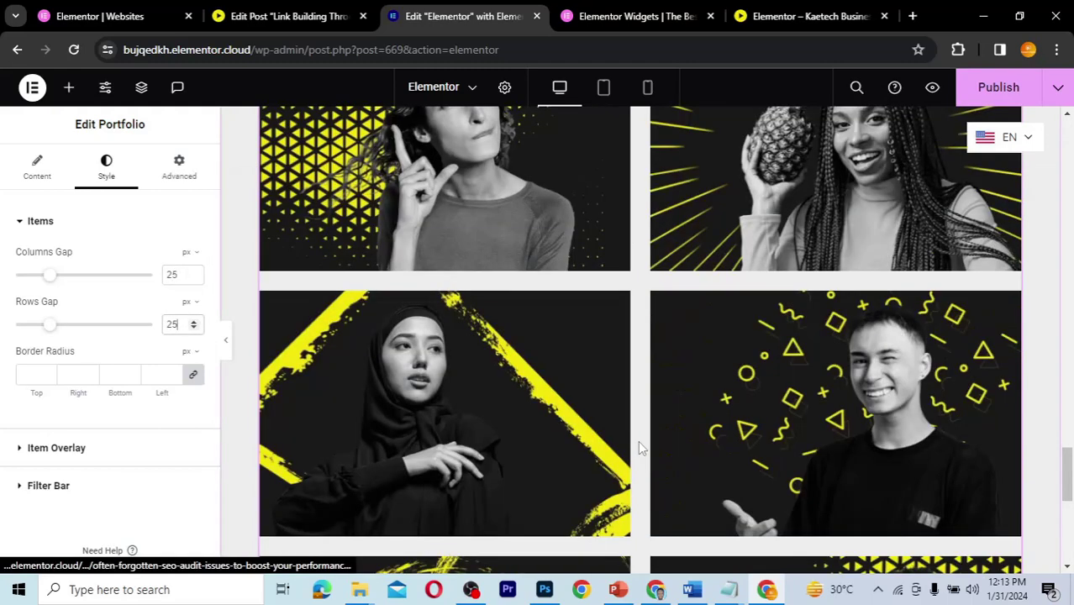
{"action": "scroll", "coordinate": [641, 448], "scroll_direction": "up", "scroll_amount": 1}
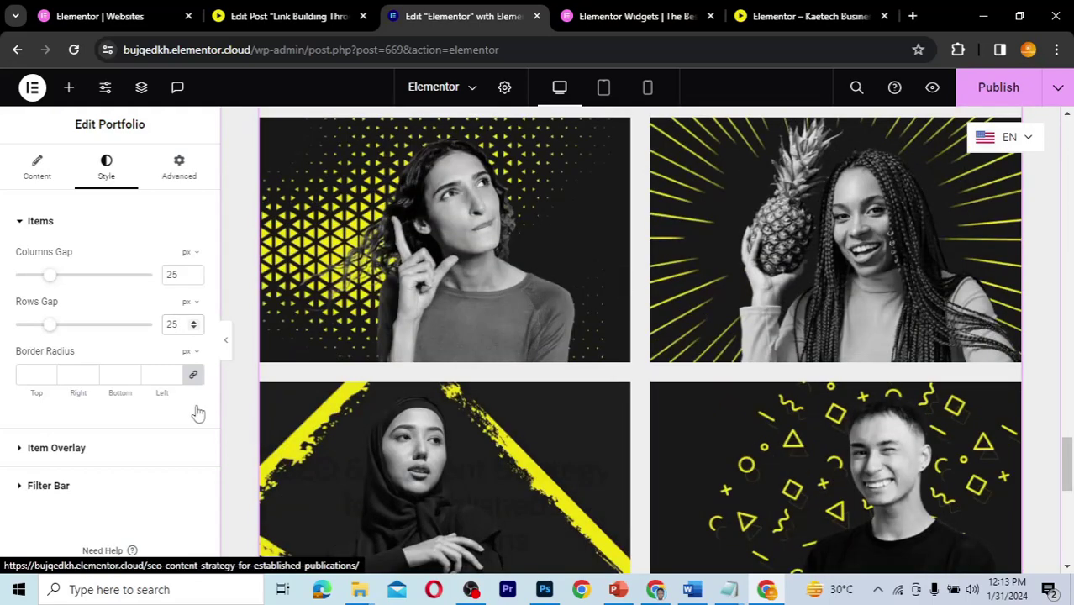
- Make the Item Overlay background Theme Accent yellow at reduced opacity (#F8E60CAB)
{"action": "left_click", "coordinate": [98, 437]}
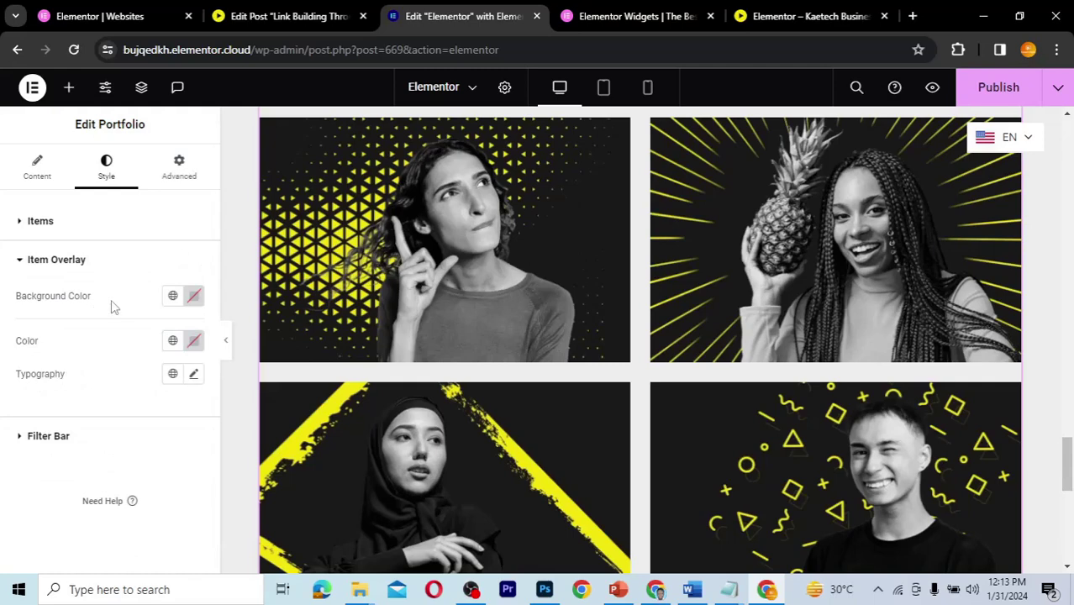
{"action": "left_click", "coordinate": [173, 298]}
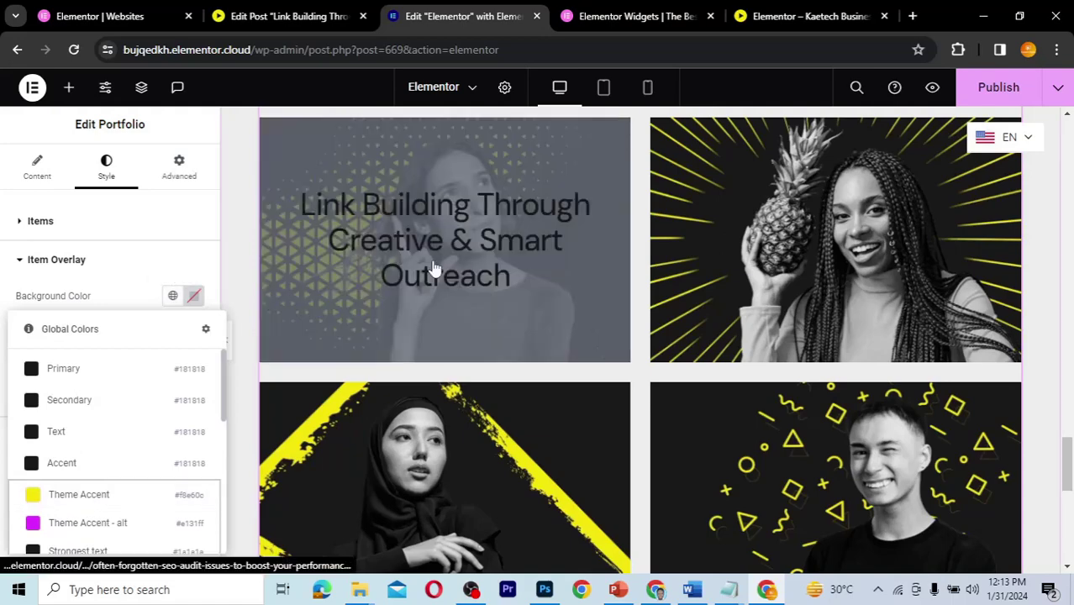
{"action": "left_click", "coordinate": [97, 494]}
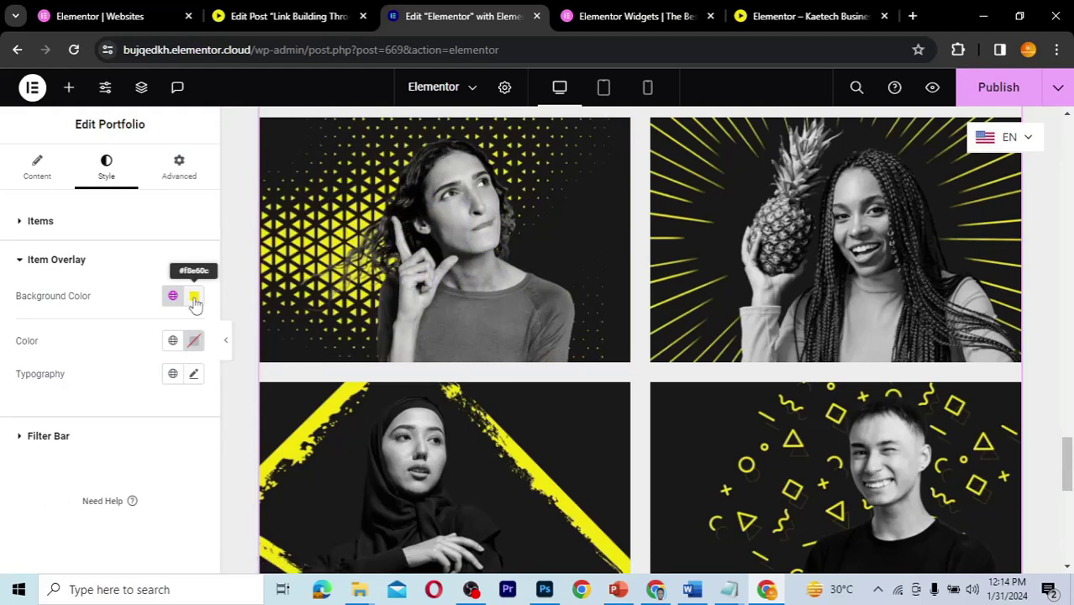
{"action": "left_click", "coordinate": [194, 297]}
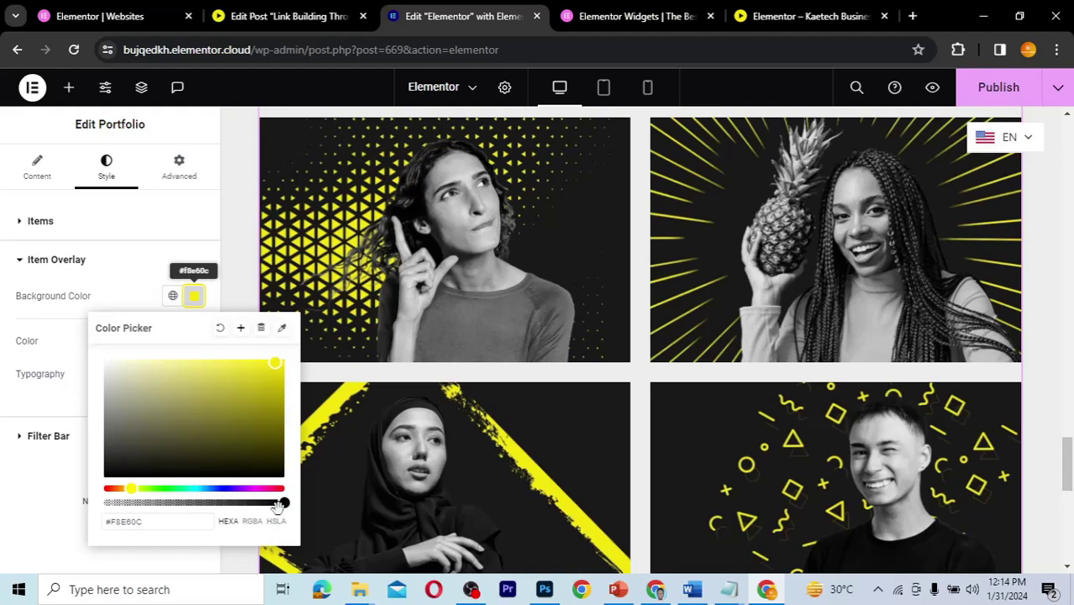
{"action": "left_click_drag", "start_coordinate": [278, 503], "coordinate": [221, 509]}
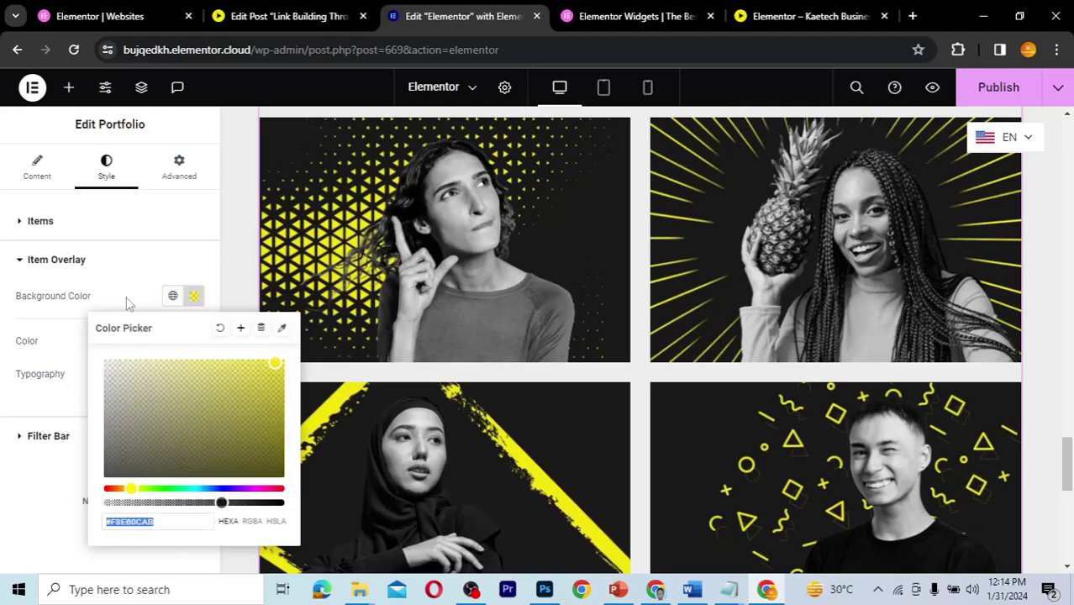
{"action": "left_click", "coordinate": [177, 289]}
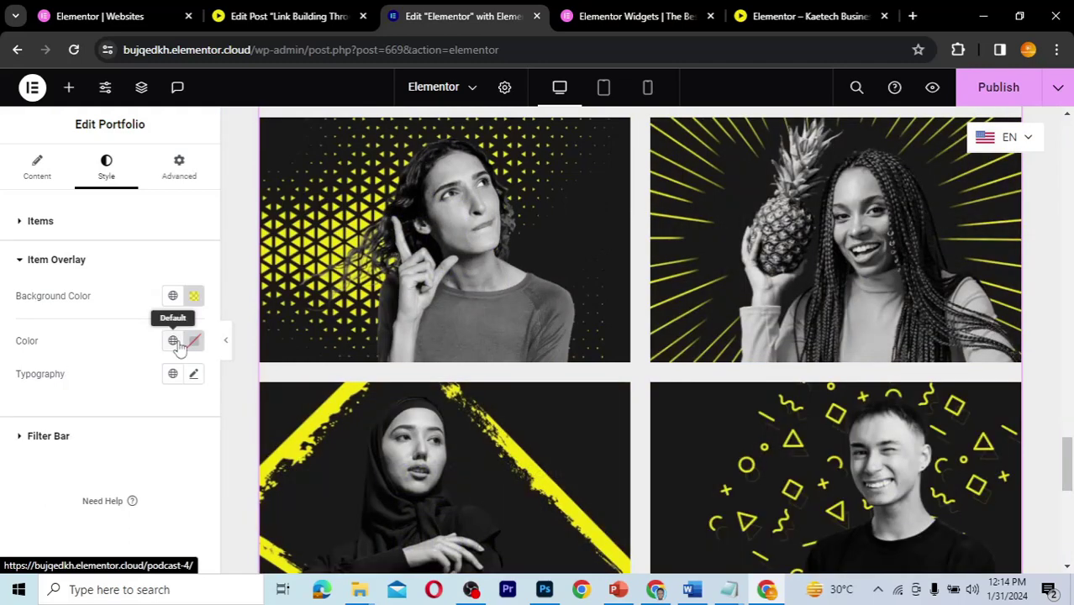
- Make the overlay title the Accent colour and size its font, entering 18 then increasing it
{"action": "left_click", "coordinate": [173, 341]}
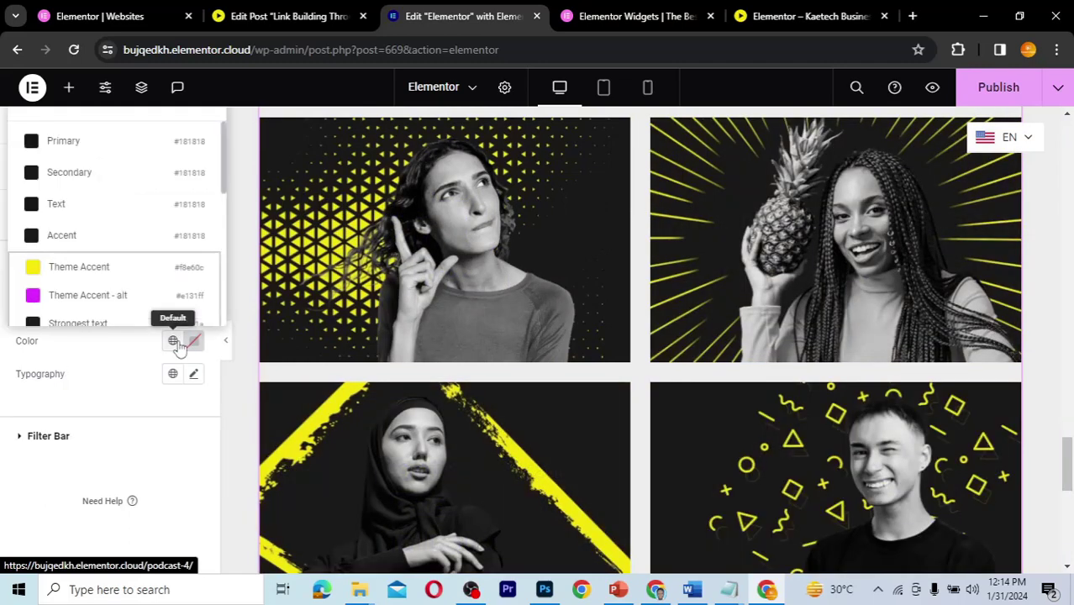
{"action": "left_click", "coordinate": [98, 237]}
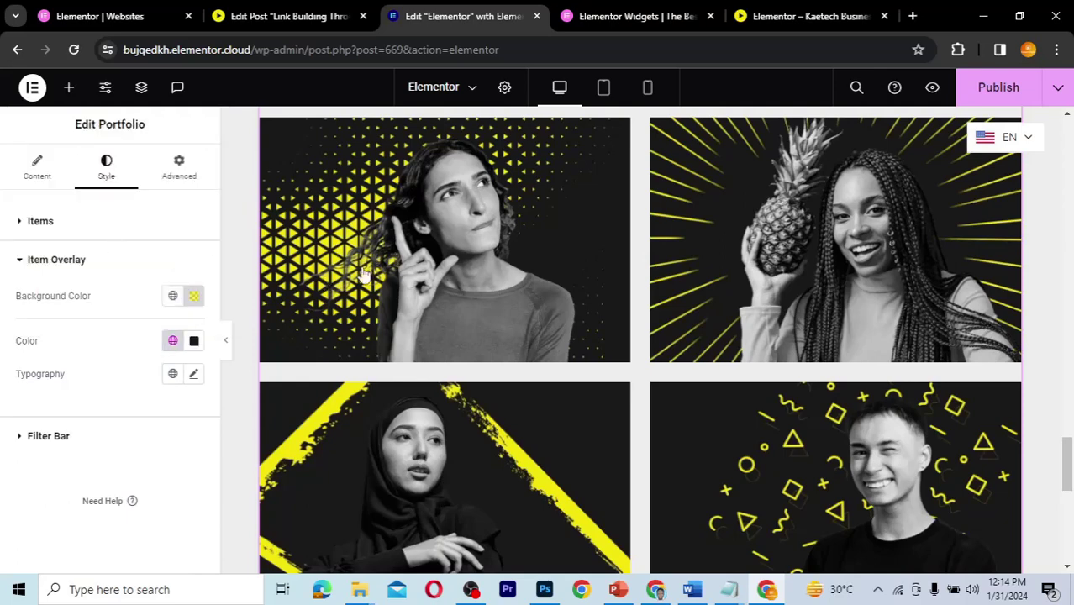
{"action": "mouse_move", "coordinate": [379, 239]}
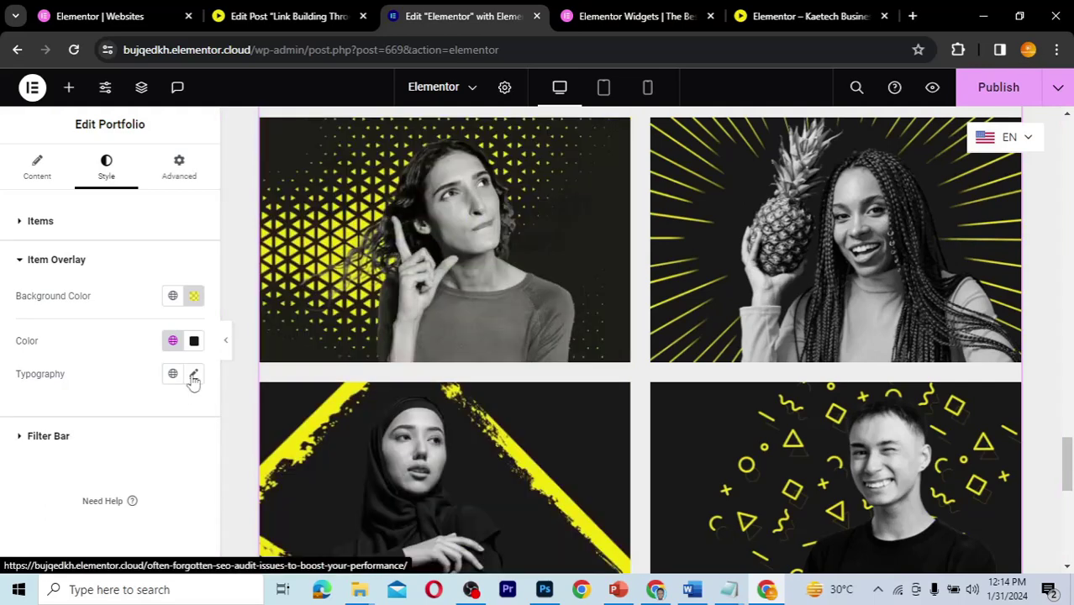
{"action": "left_click", "coordinate": [194, 376]}
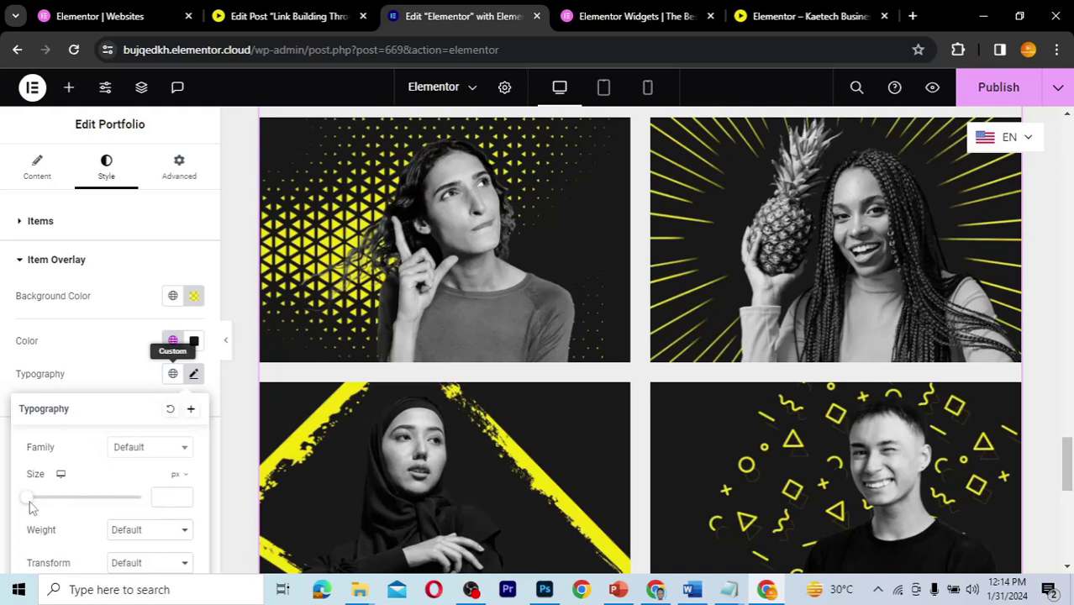
{"action": "scroll", "coordinate": [168, 503], "scroll_direction": "down", "scroll_amount": 2}
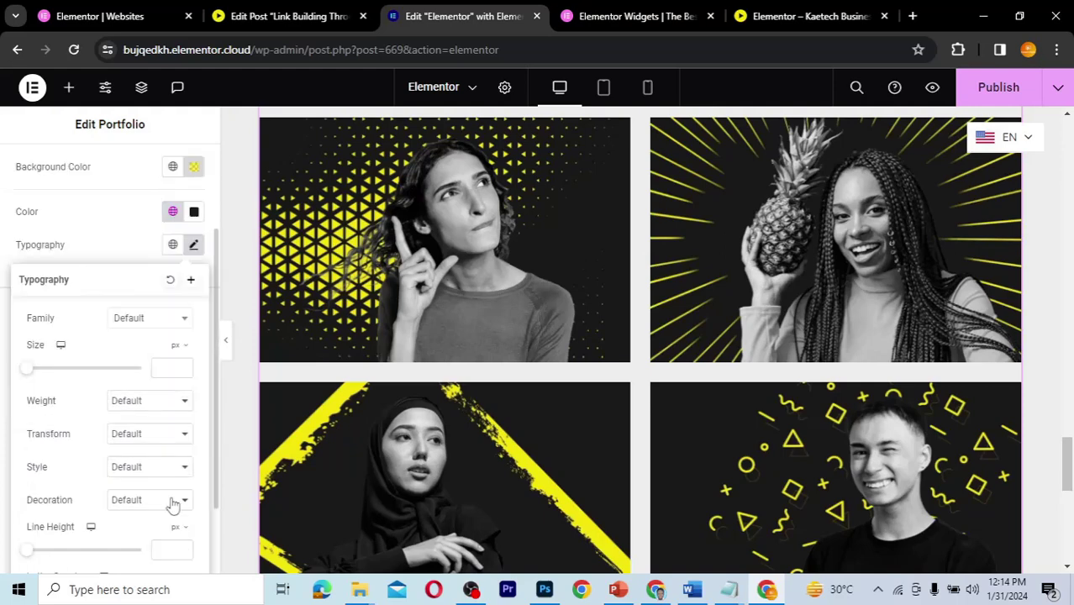
{"action": "left_click", "coordinate": [162, 370]}
{"action": "type", "text": "18"}
{"action": "left_click", "coordinate": [194, 244]}
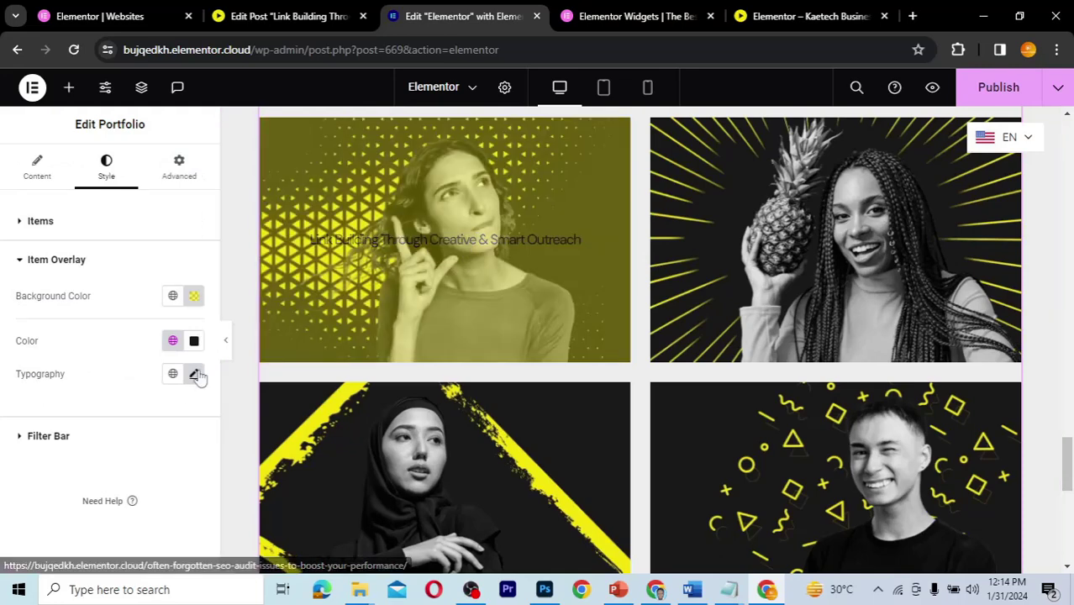
{"action": "left_click", "coordinate": [195, 375]}
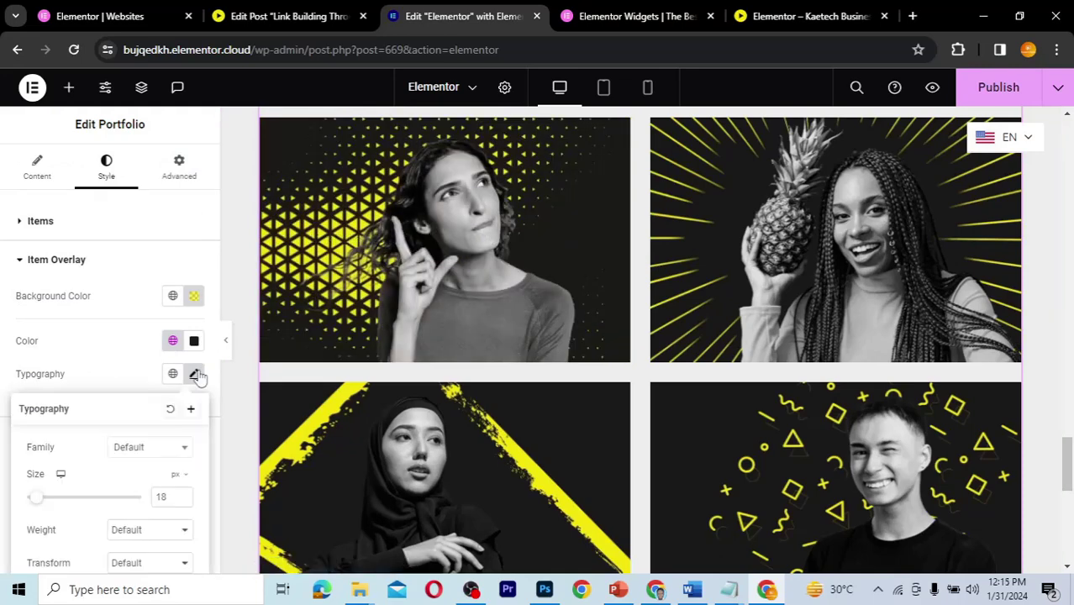
{"action": "left_click", "coordinate": [183, 494]}
{"action": "left_click", "coordinate": [183, 494]}
{"action": "left_click", "coordinate": [183, 495]}
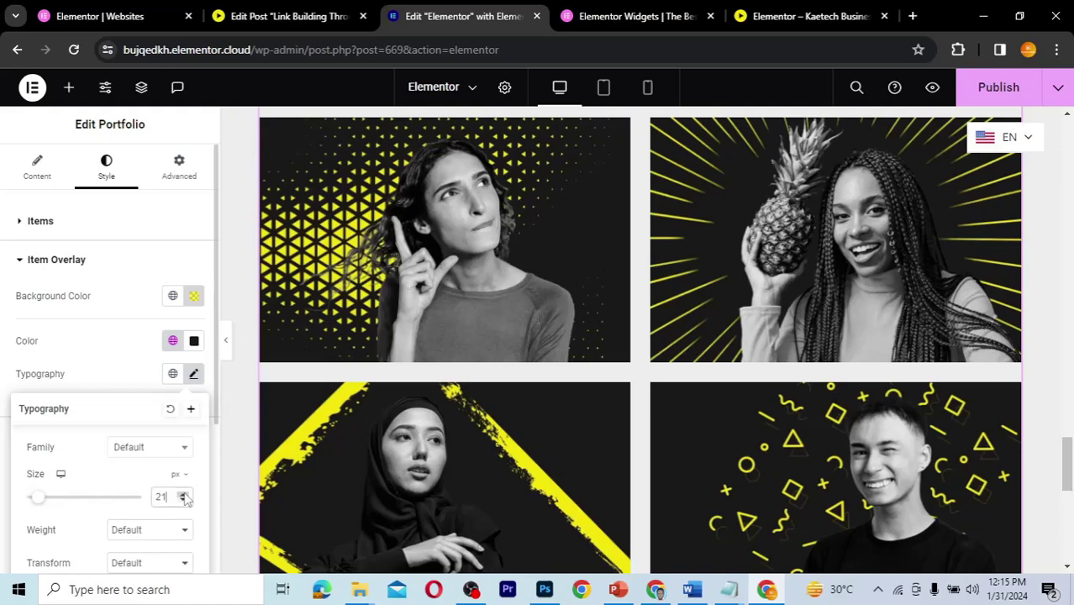
{"action": "left_click", "coordinate": [183, 495]}
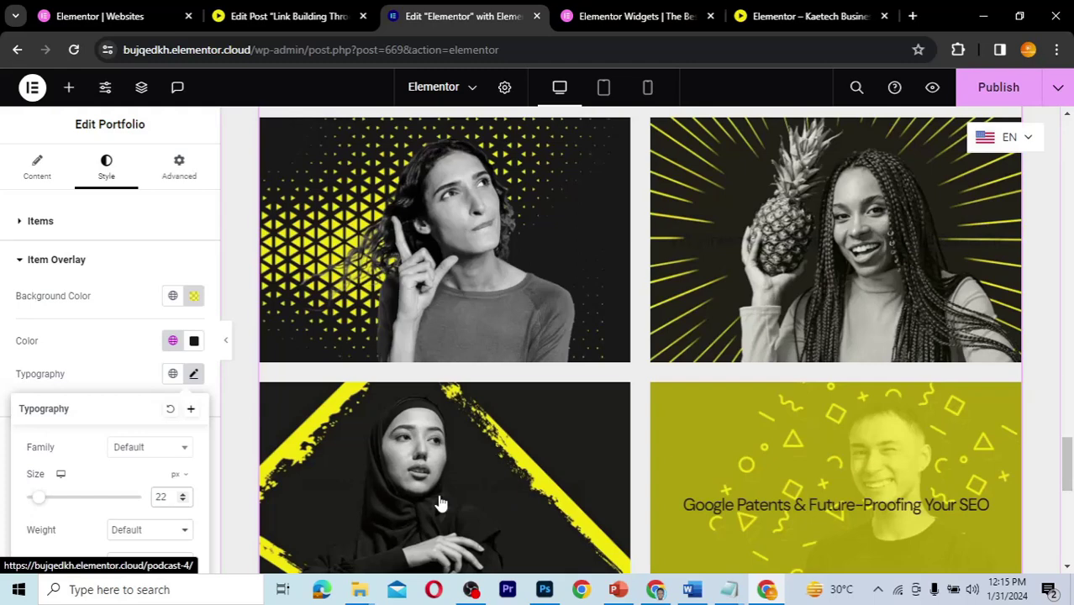
{"action": "left_click", "coordinate": [112, 380]}
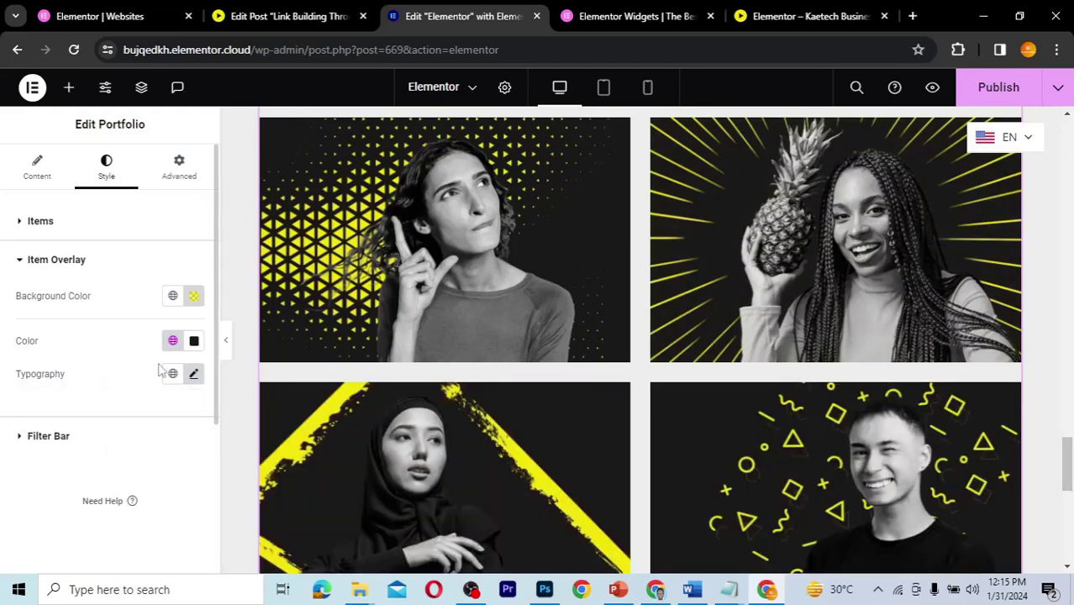
- Set the overlay title's line height to 1.3 em and close the Typography popover
{"action": "left_click", "coordinate": [194, 375]}
{"action": "left_click", "coordinate": [195, 375]}
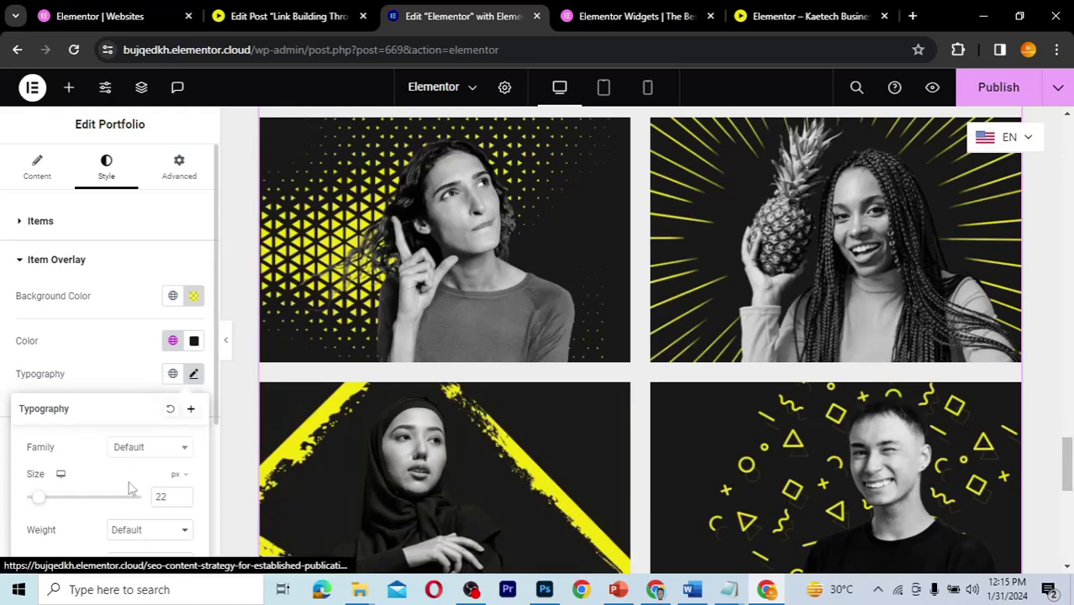
{"action": "scroll", "coordinate": [128, 488], "scroll_direction": "down", "scroll_amount": 2}
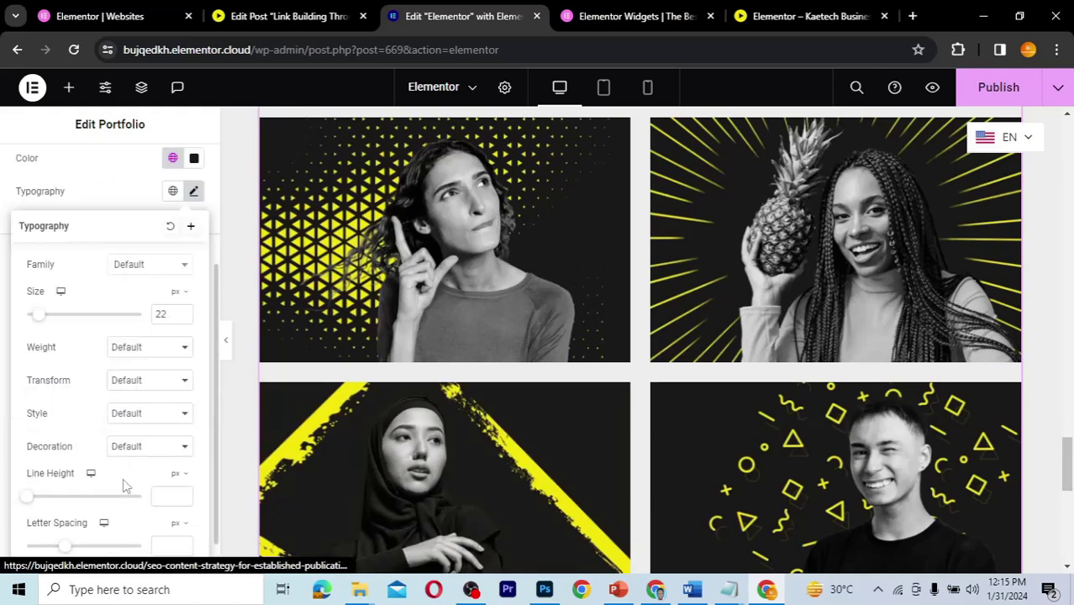
{"action": "left_click", "coordinate": [176, 475]}
{"action": "scroll", "coordinate": [179, 462], "scroll_direction": "down", "scroll_amount": 1}
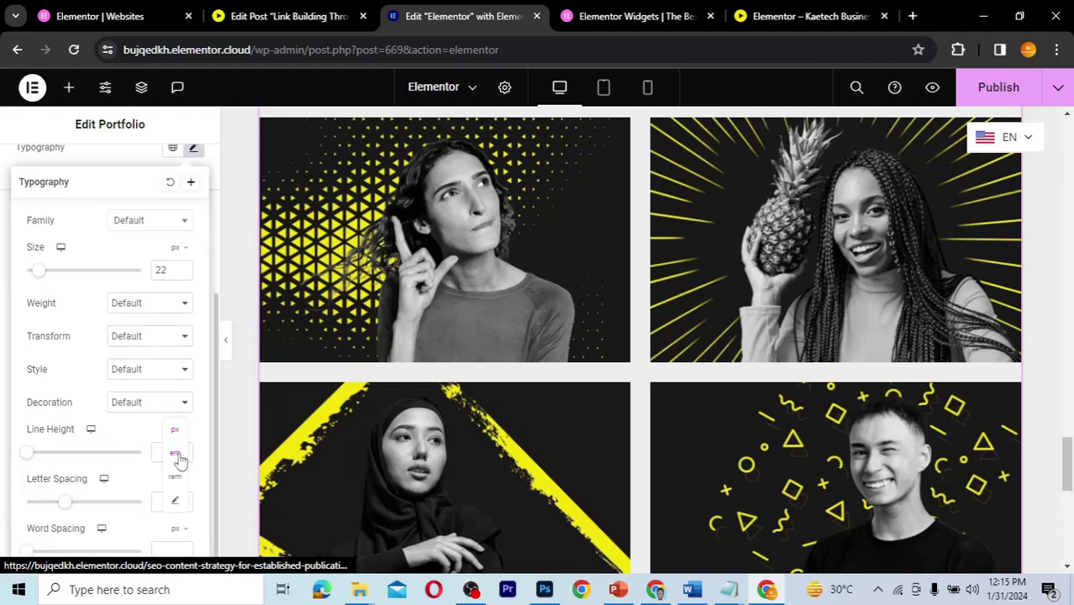
{"action": "left_click", "coordinate": [176, 455]}
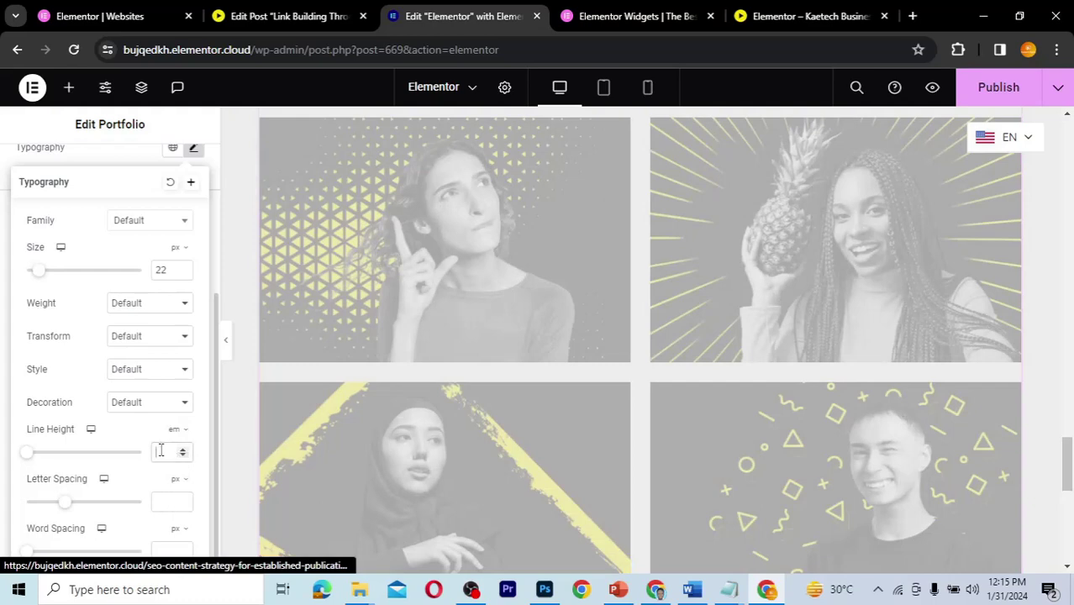
{"action": "left_click", "coordinate": [160, 452]}
{"action": "type", "text": "1.3"}
{"action": "left_click", "coordinate": [109, 162]}
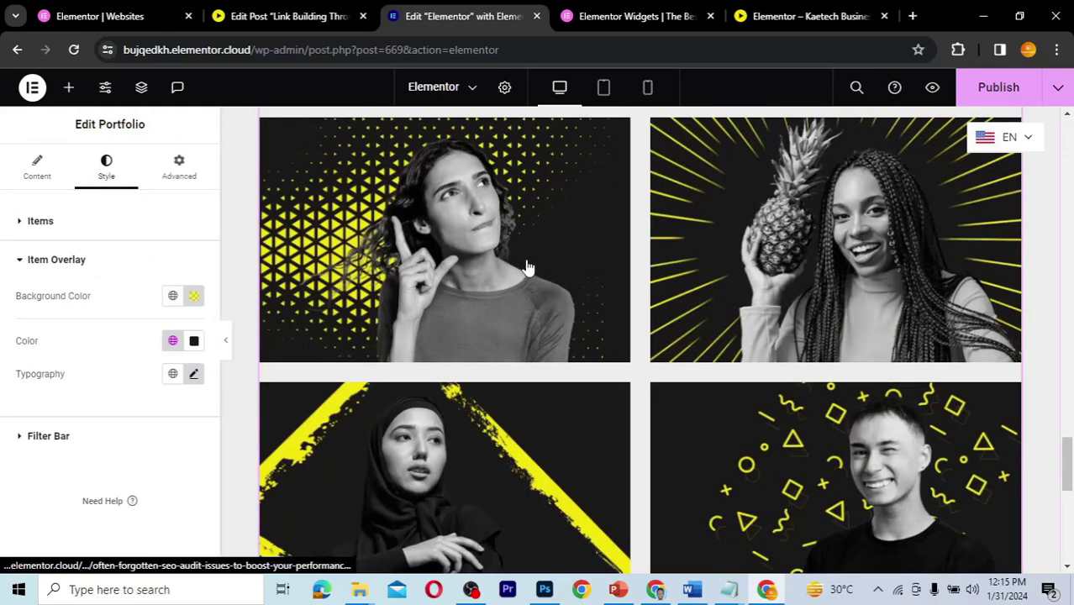
{"action": "mouse_move", "coordinate": [462, 240]}
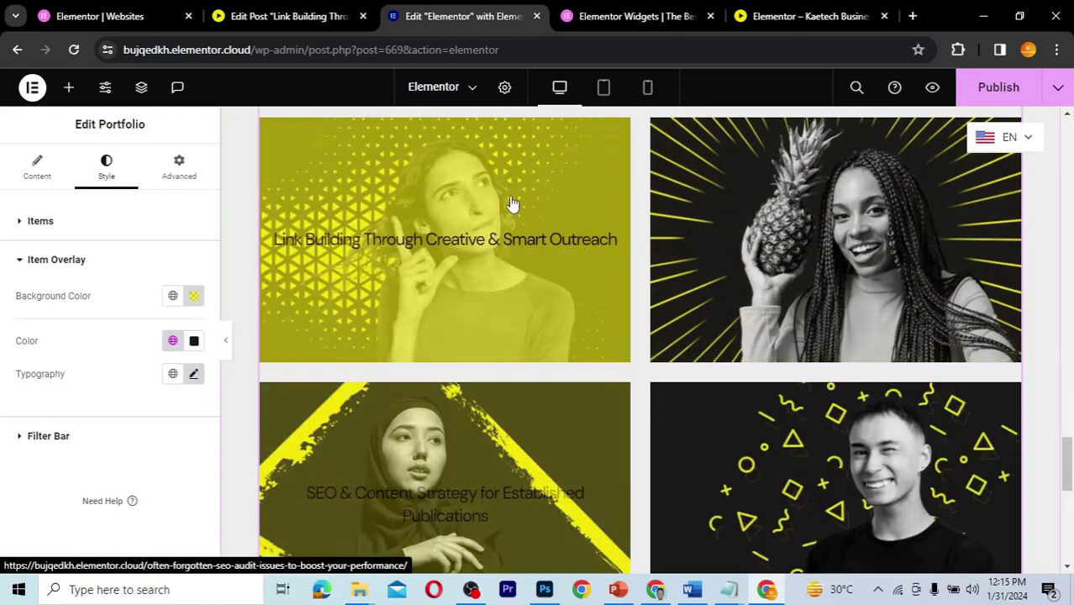
{"action": "scroll", "coordinate": [512, 205], "scroll_direction": "up", "scroll_amount": 2}
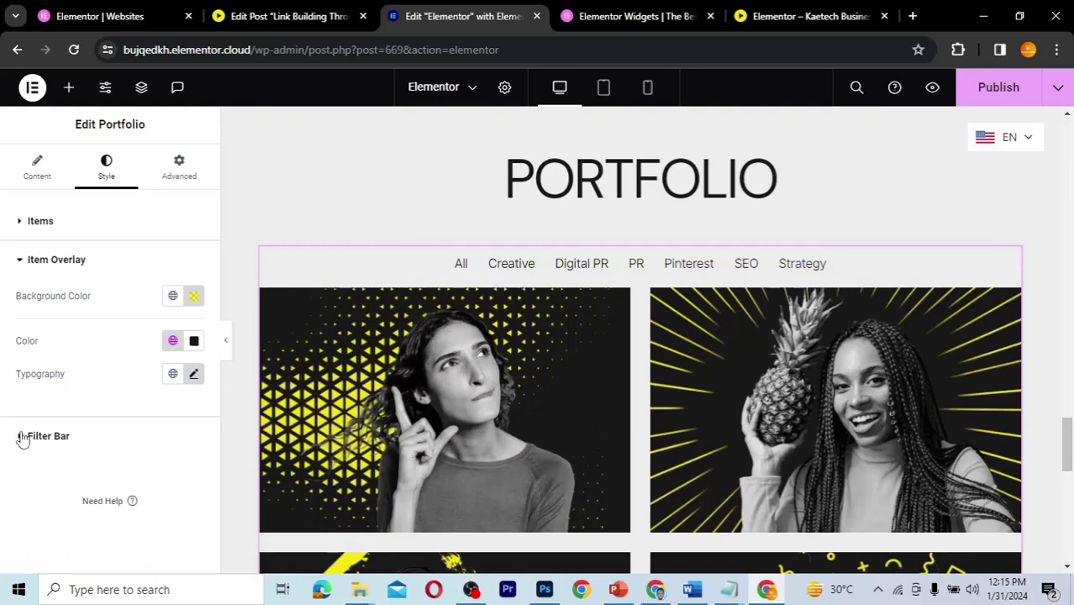
- In the Filter Bar style, set tag Color to global Accent and Active Color to yellow Theme Accent
{"action": "left_click", "coordinate": [90, 440]}
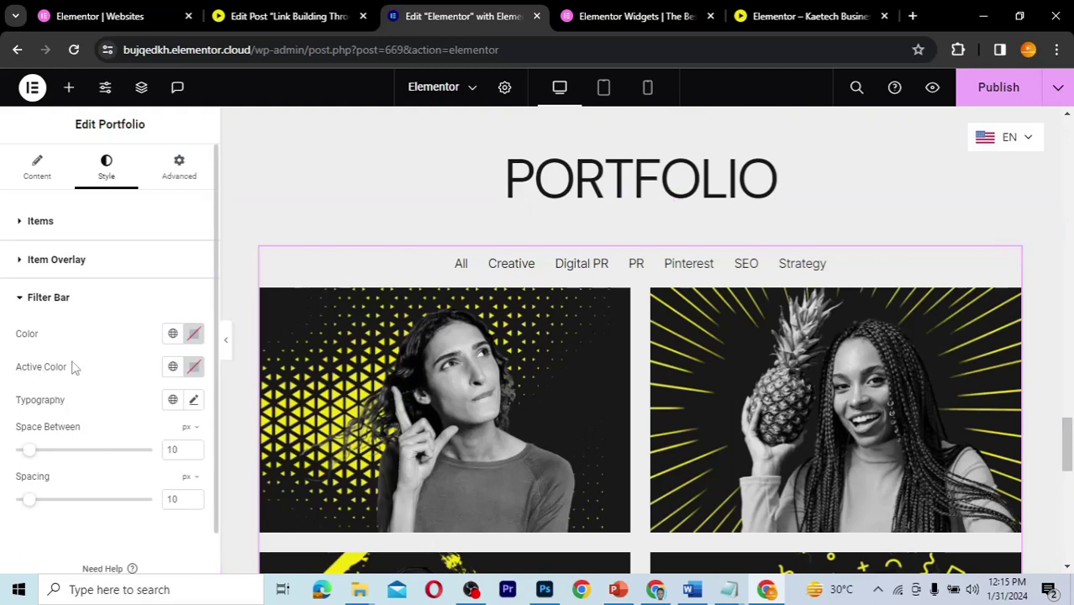
{"action": "left_click", "coordinate": [172, 334]}
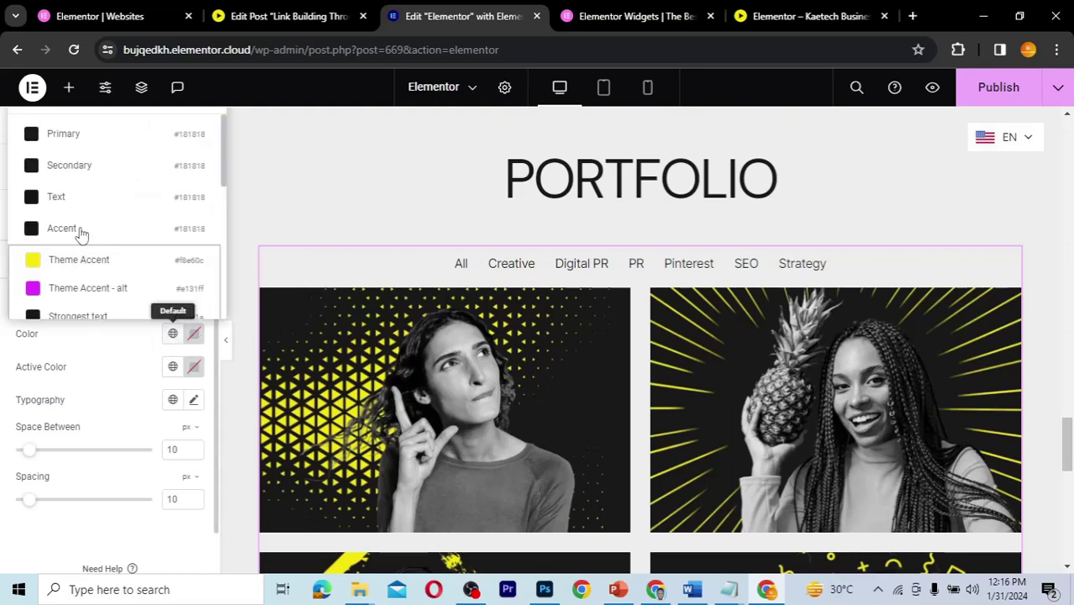
{"action": "left_click", "coordinate": [81, 232]}
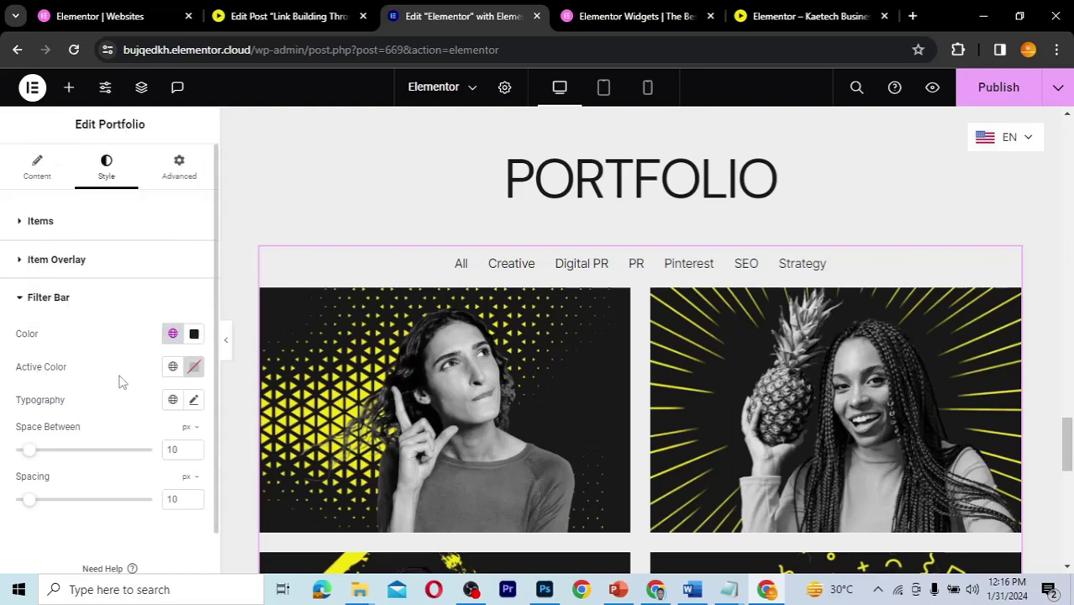
{"action": "left_click", "coordinate": [173, 370]}
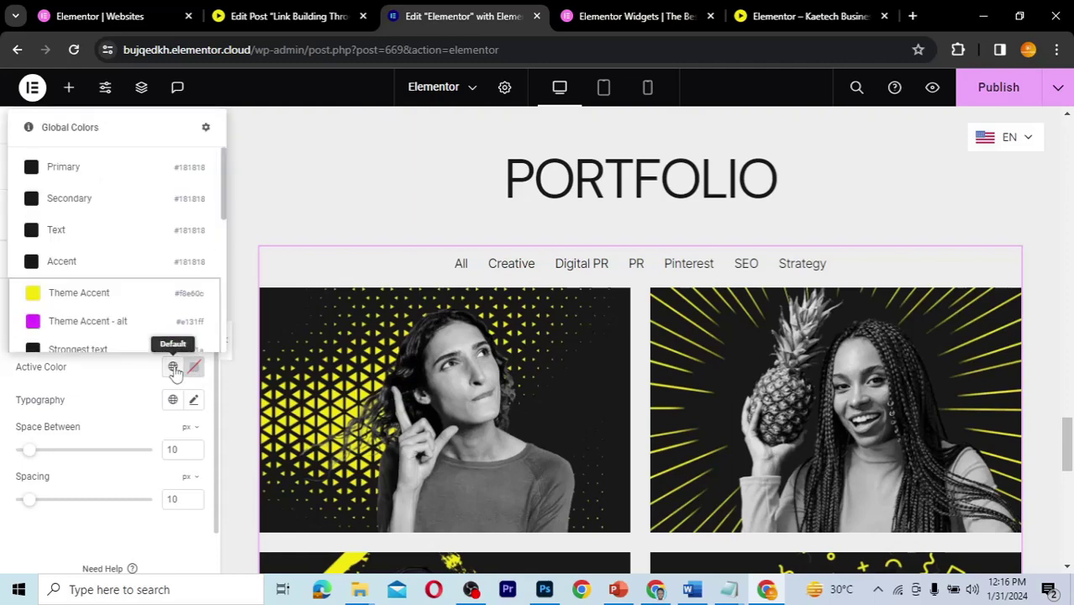
{"action": "left_click", "coordinate": [76, 296]}
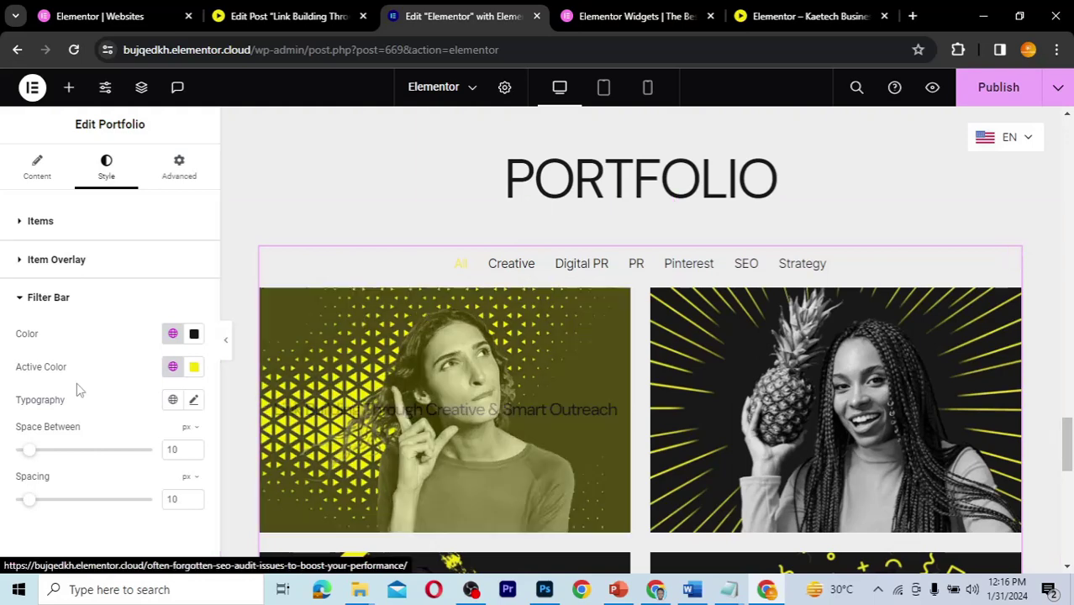
{"action": "scroll", "coordinate": [120, 383], "scroll_direction": "down", "scroll_amount": 1}
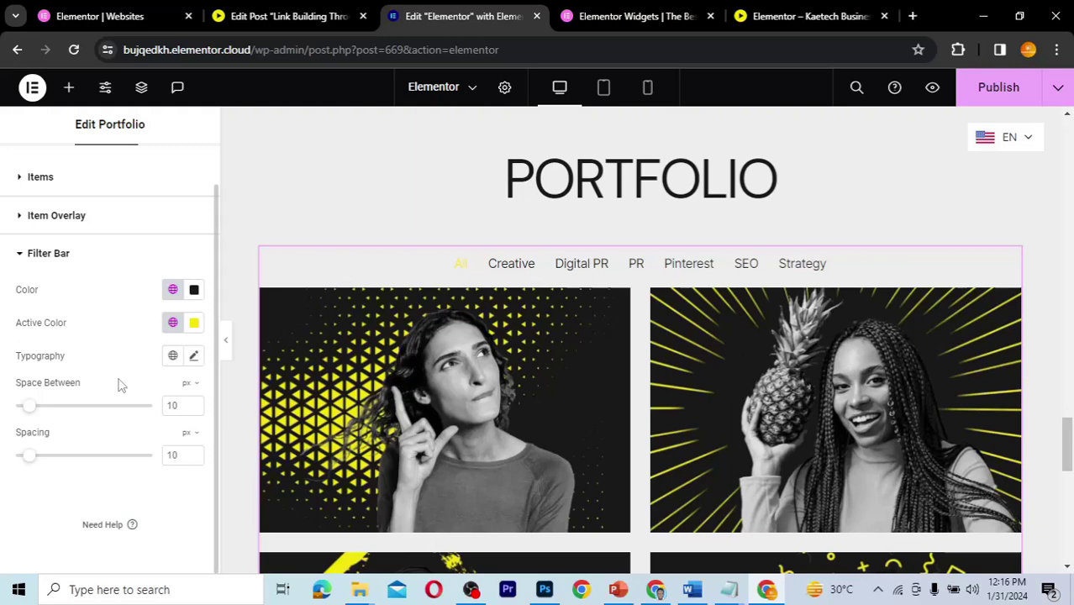
- Publish the page and switch to the 'Elementor – Kaetech Business' live site tab
{"action": "left_click", "coordinate": [1007, 95]}
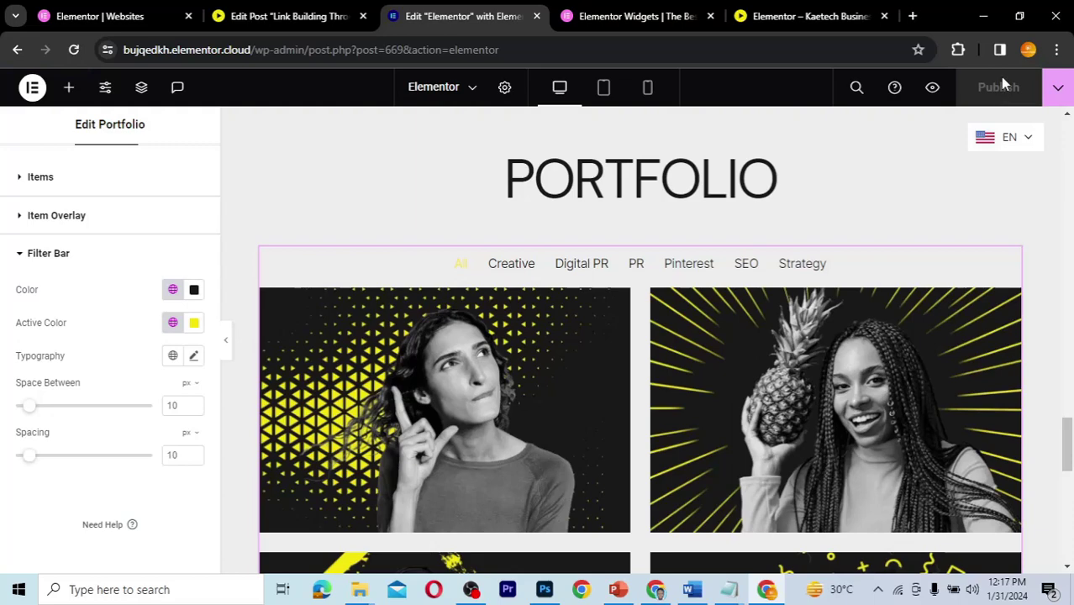
{"action": "left_click", "coordinate": [804, 16]}
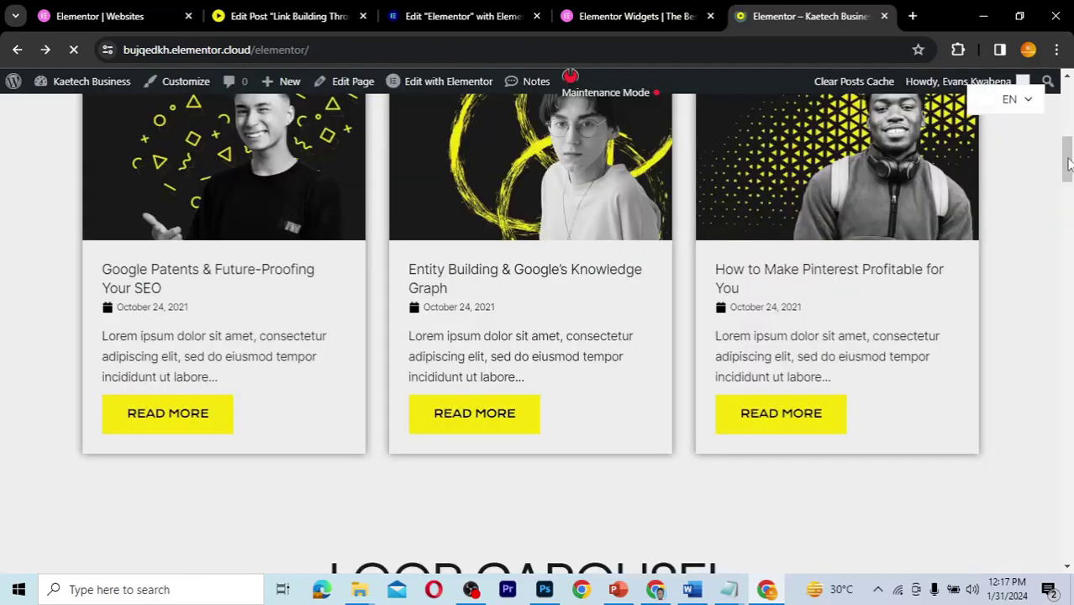
- Scroll to the live portfolio and filter it to Digital PR, then SEO
{"action": "left_click_drag", "start_coordinate": [1069, 166], "coordinate": [1063, 409]}
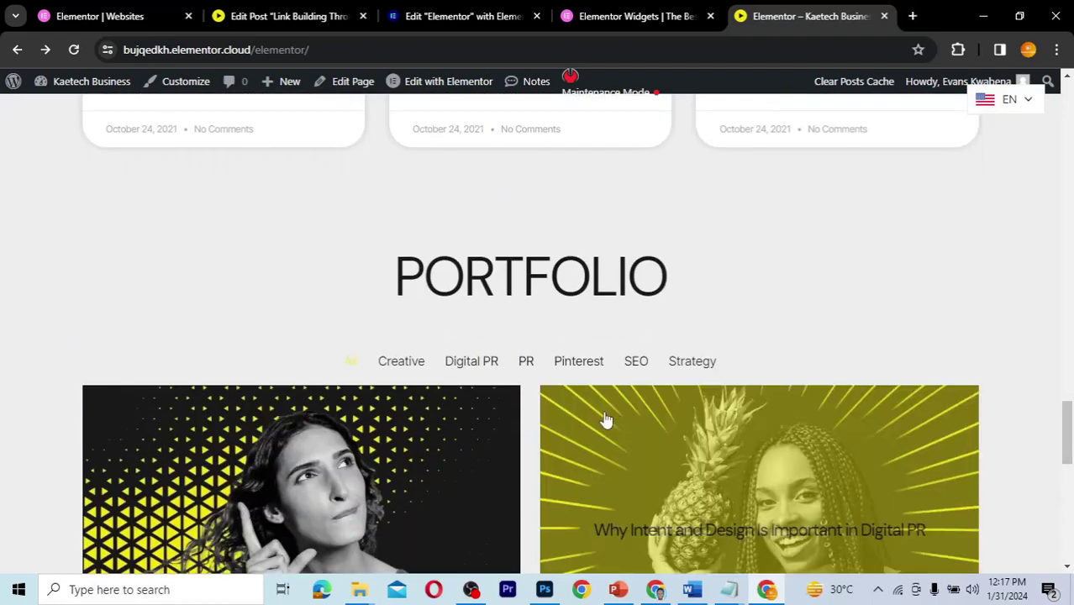
{"action": "left_click", "coordinate": [468, 364]}
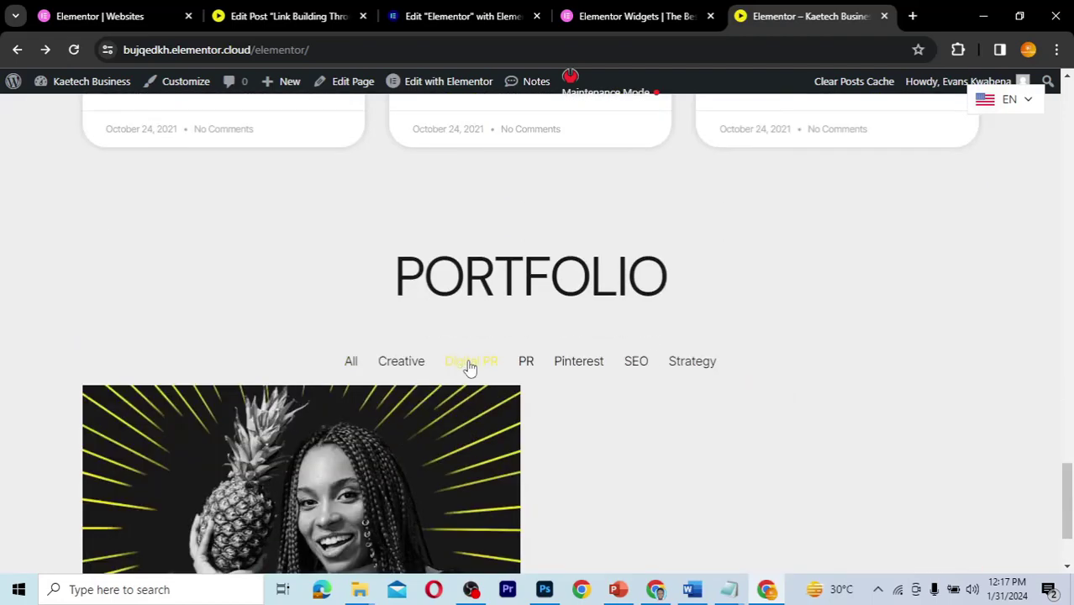
{"action": "left_click", "coordinate": [641, 363]}
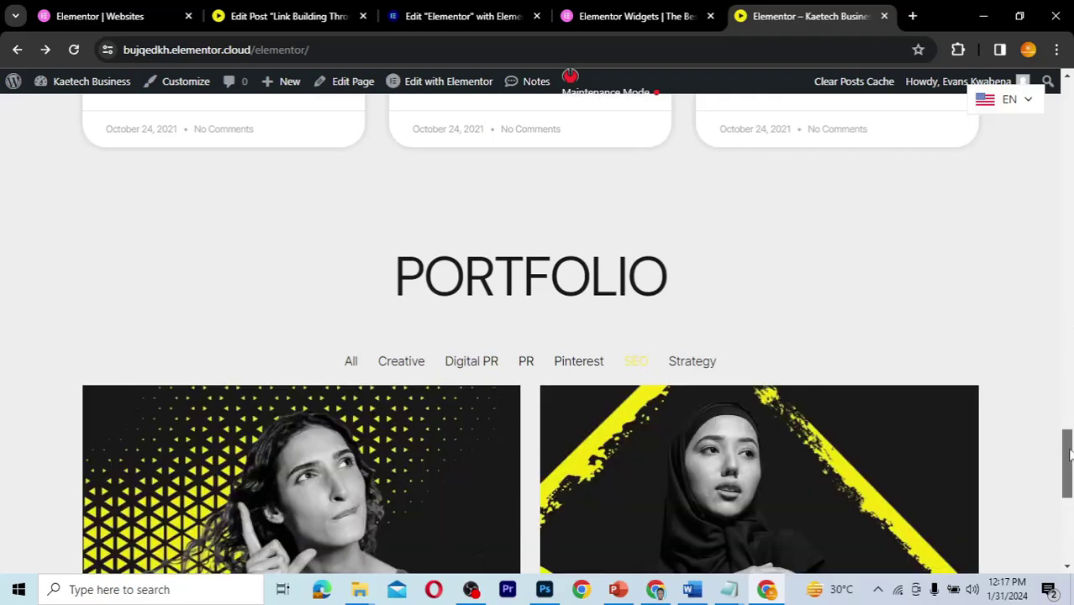
- Filter by Creative, PR, Pinterest, Strategy and SEO, then return to All with the full grid
{"action": "scroll", "coordinate": [1070, 454], "scroll_direction": "down", "scroll_amount": 4}
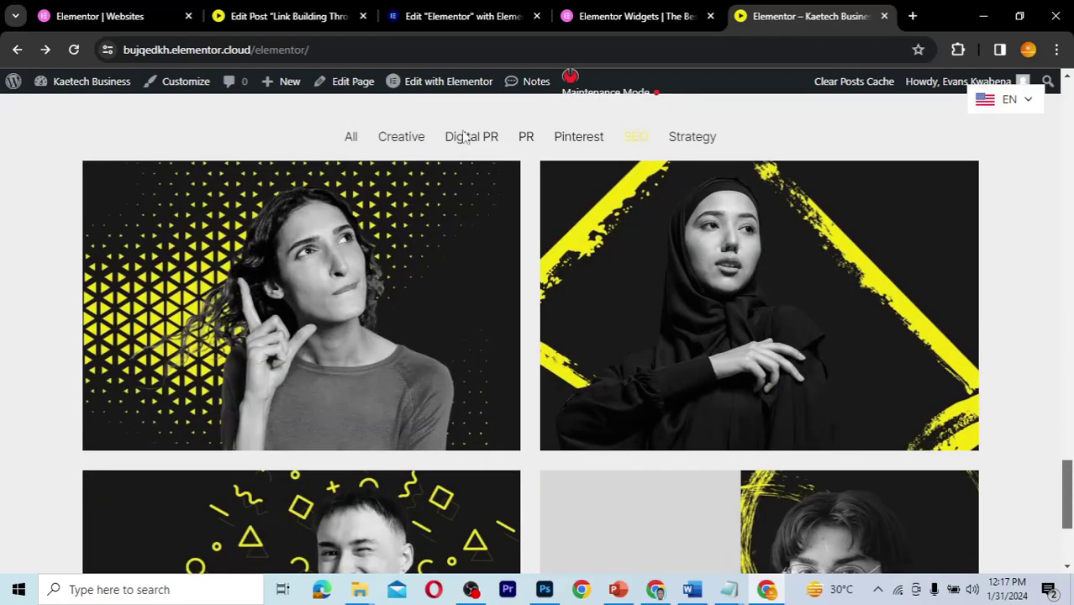
{"action": "left_click", "coordinate": [393, 140]}
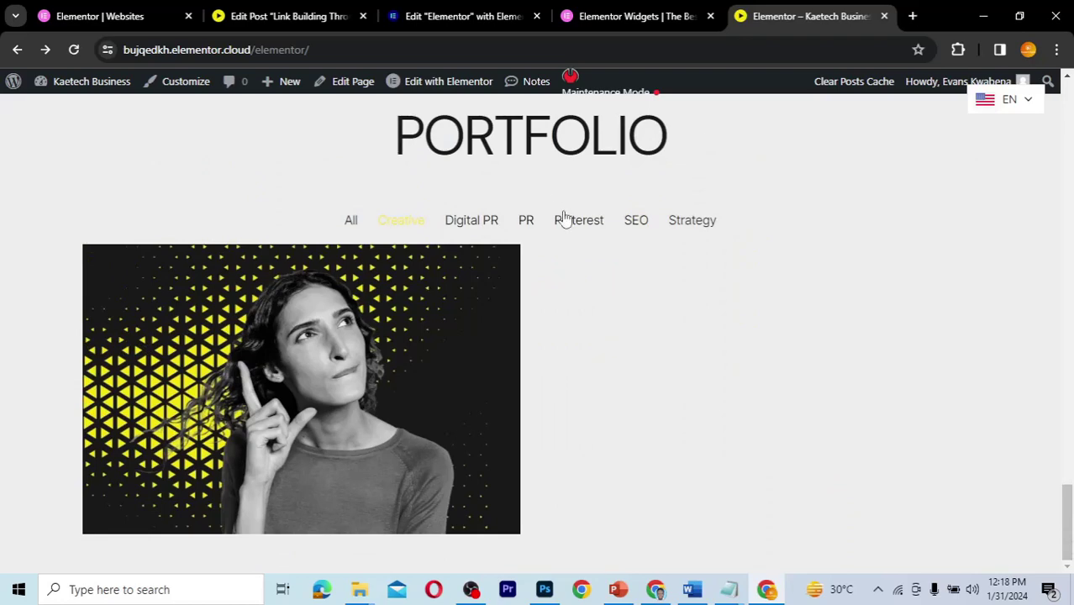
{"action": "left_click", "coordinate": [524, 223]}
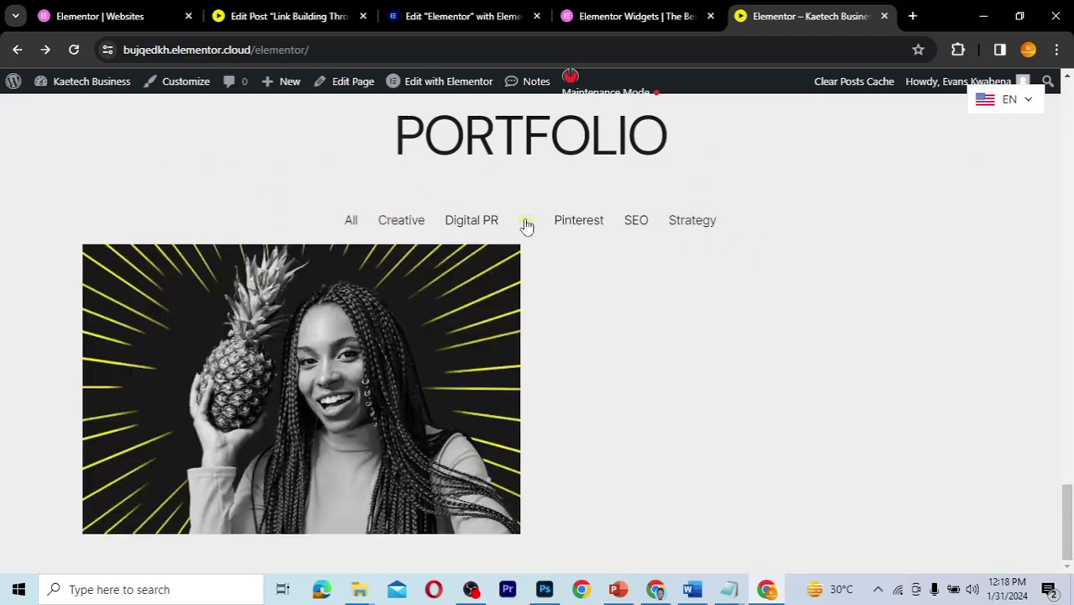
{"action": "left_click", "coordinate": [581, 224]}
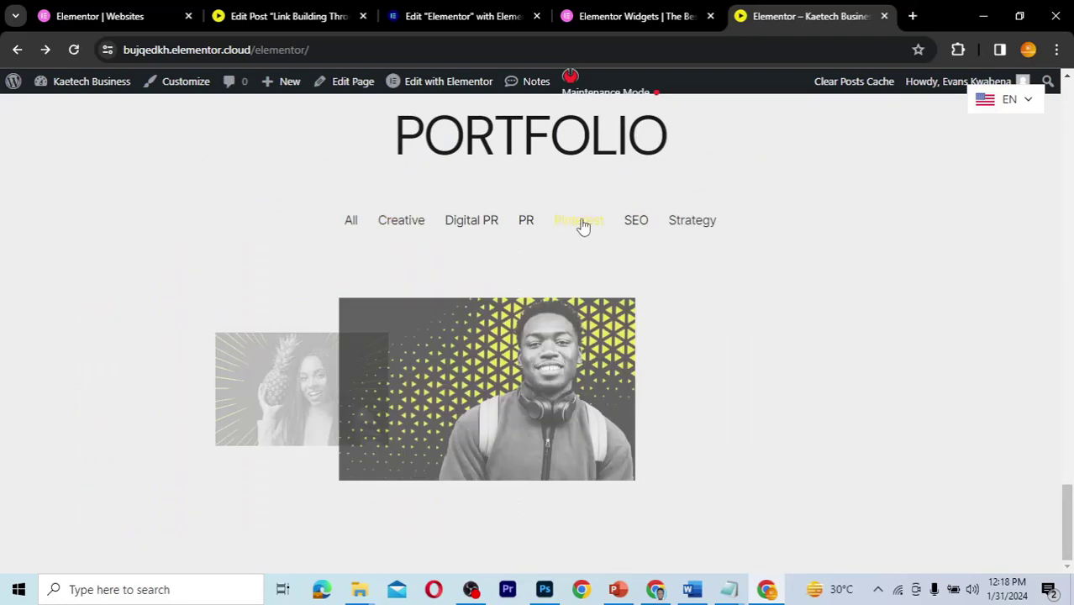
{"action": "left_click", "coordinate": [683, 227]}
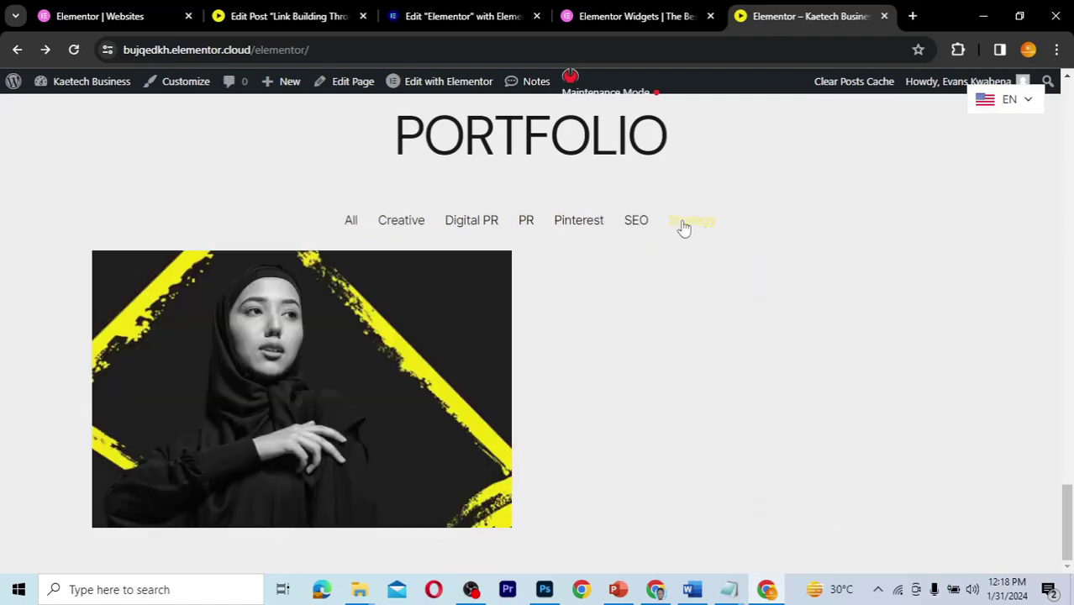
{"action": "left_click", "coordinate": [637, 221]}
{"action": "scroll", "coordinate": [641, 223], "scroll_direction": "down", "scroll_amount": 1}
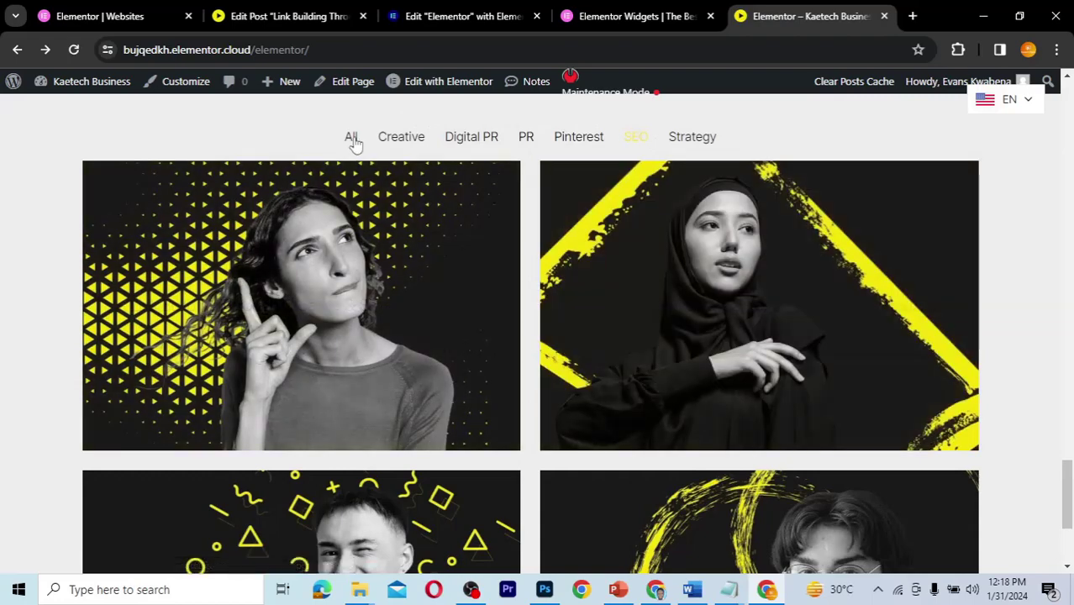
{"action": "left_click", "coordinate": [352, 139]}
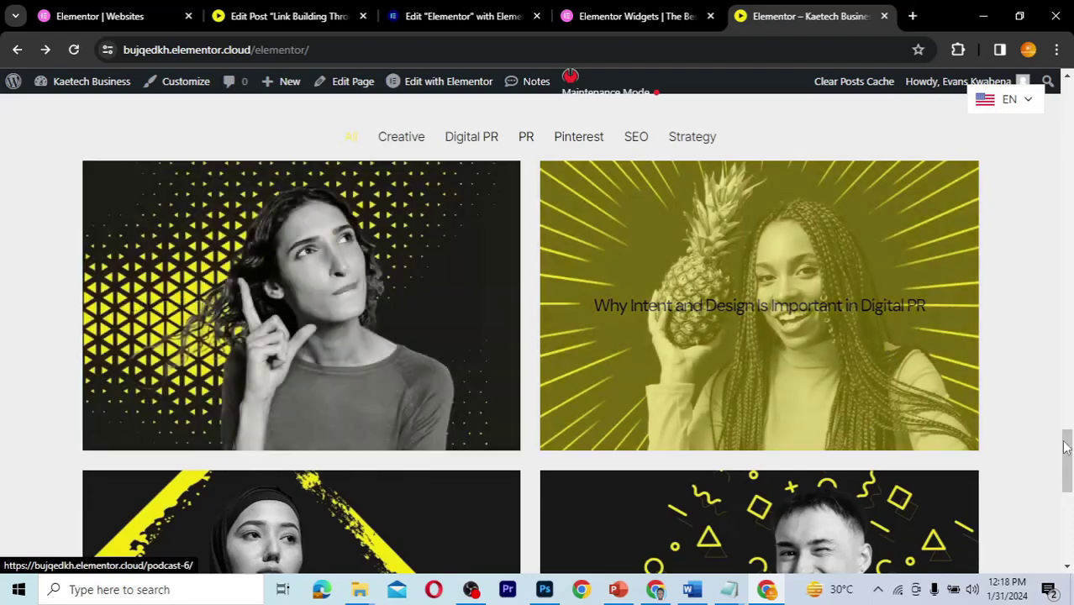
{"action": "mouse_move", "coordinate": [1068, 439]}
{"action": "left_mouse_down"}
{"action": "mouse_move", "coordinate": [1068, 511]}
{"action": "mouse_move", "coordinate": [1067, 426]}
{"action": "left_mouse_up"}
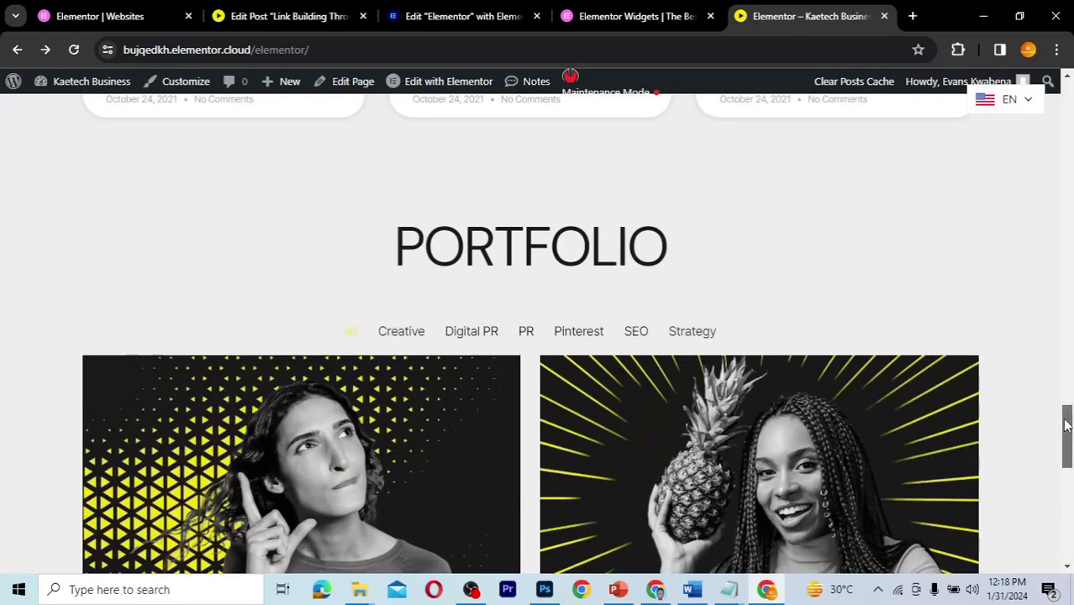